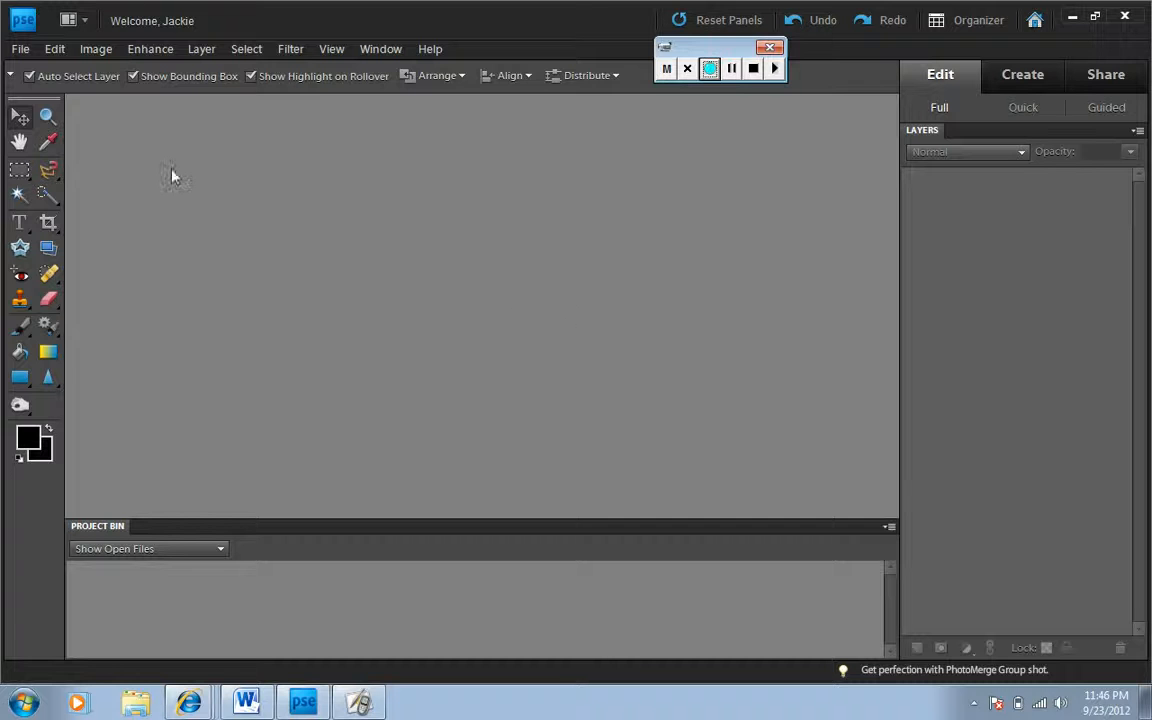
Create a new blank 1000 × 344 pixel RGB image at 96.012 pixels/inch with transparent background contents.
left_click(22, 49)
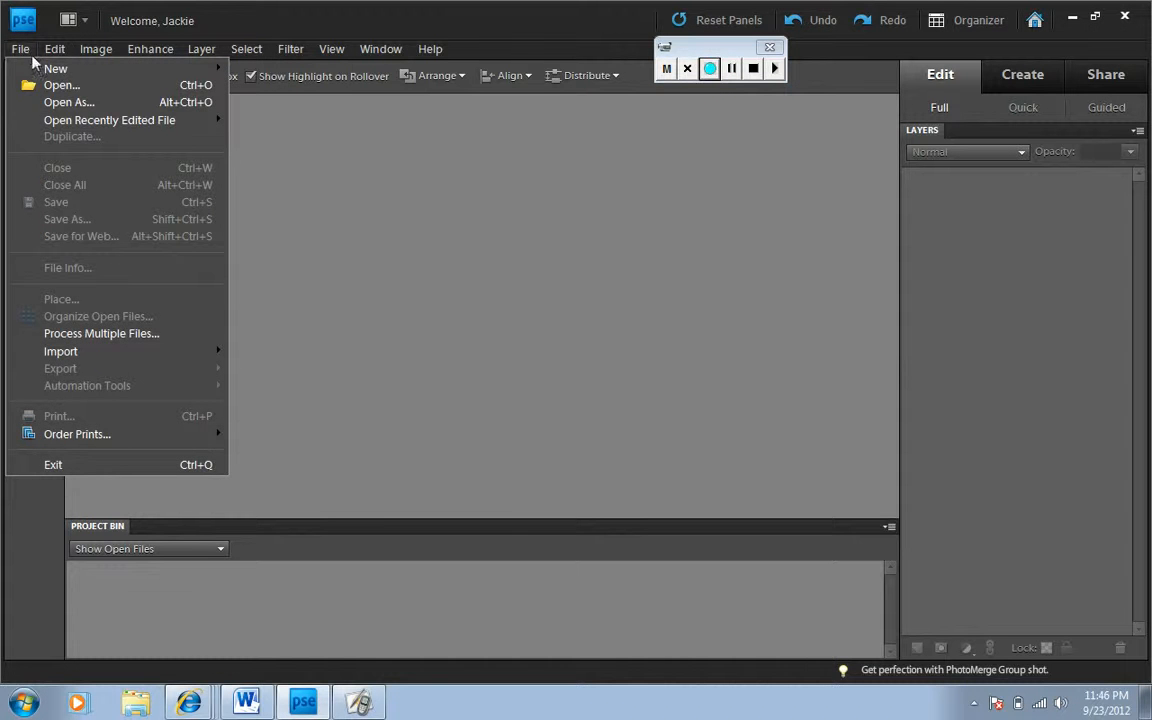
mouse_move(60, 68)
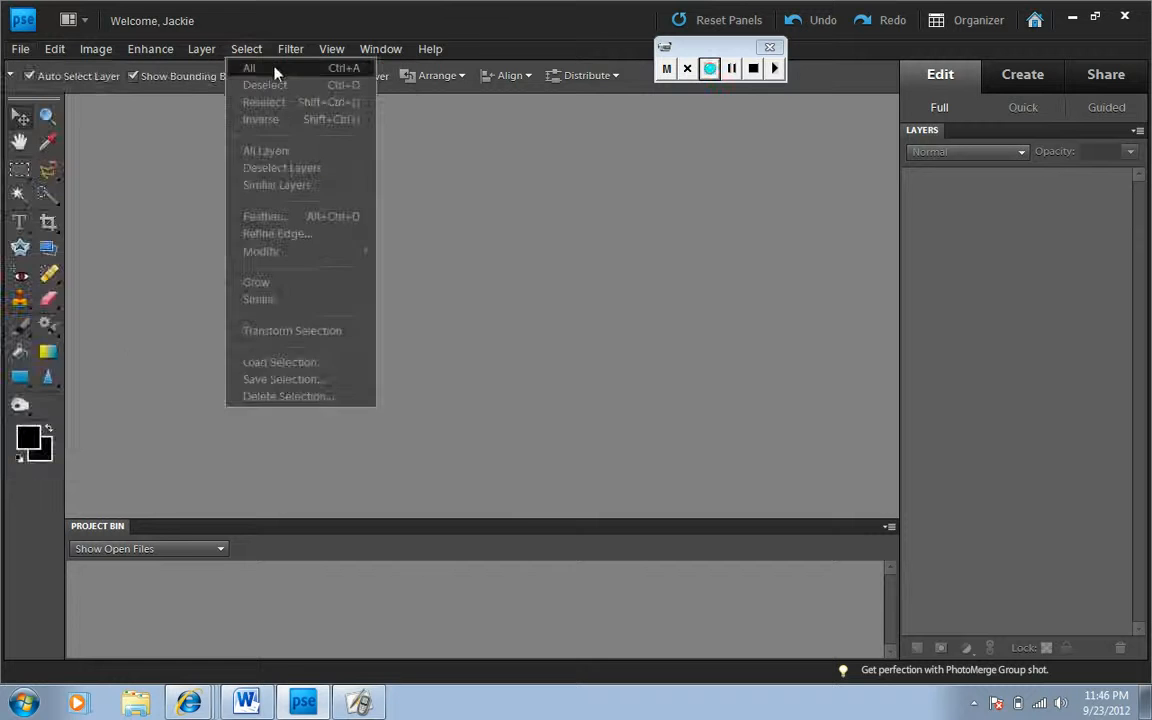
left_click(30, 48)
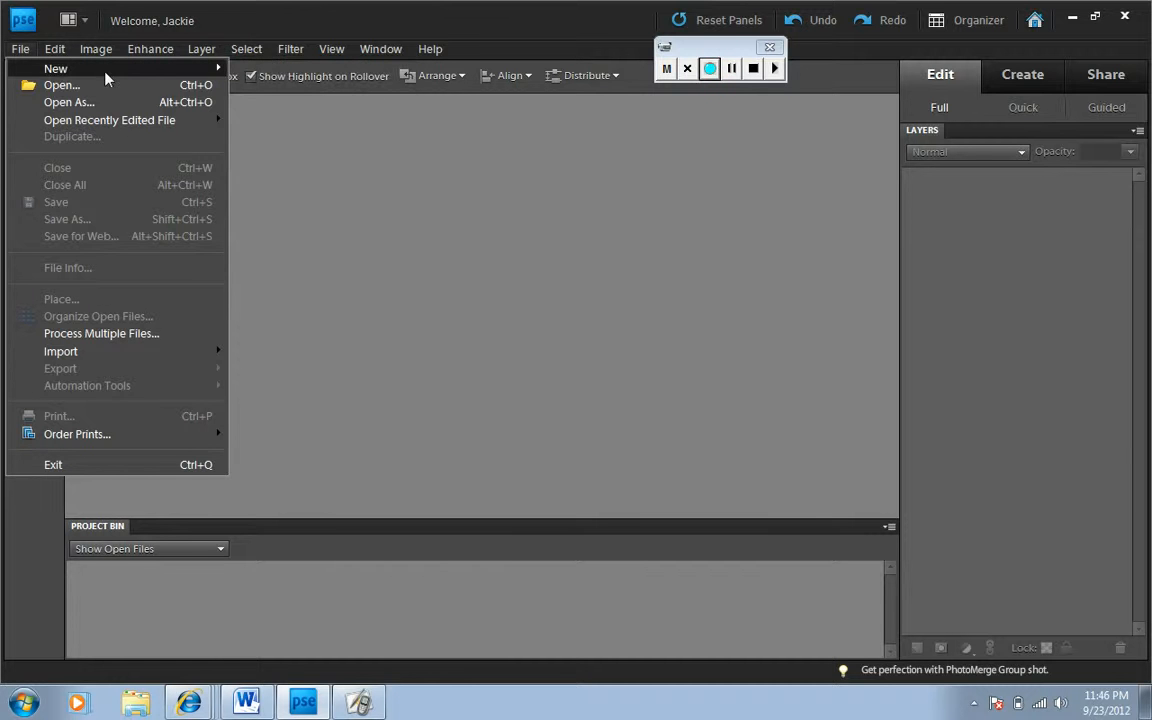
mouse_move(204, 66)
left_click(251, 68)
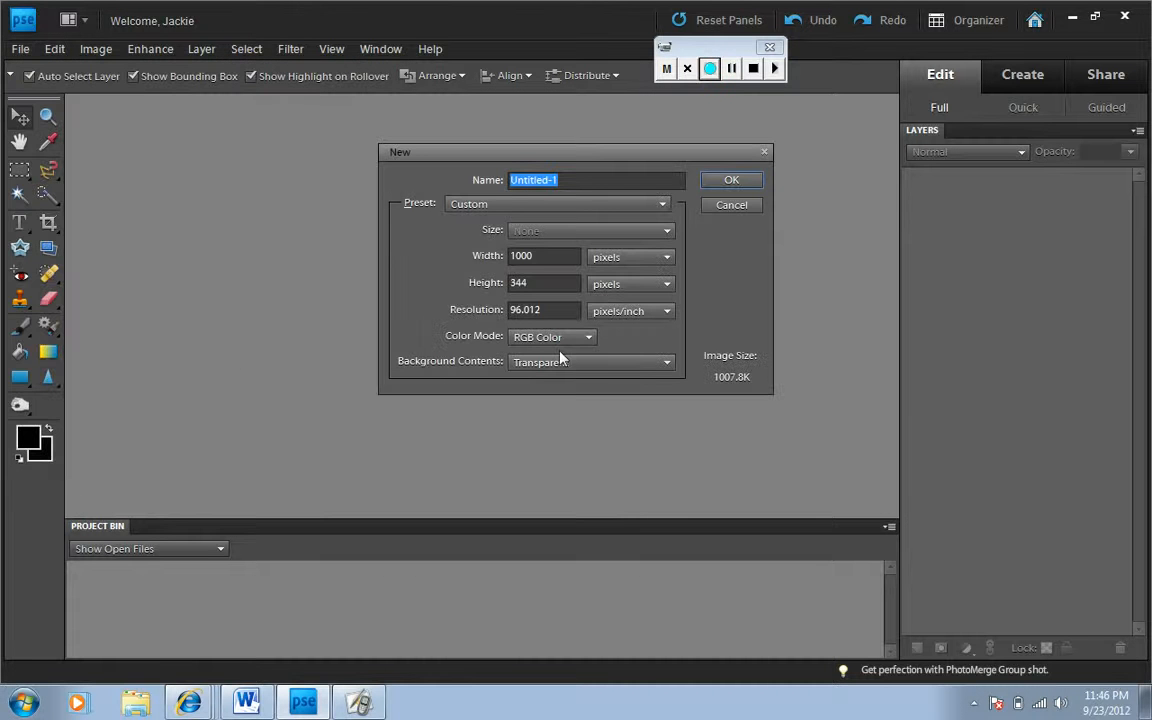
left_click(570, 364)
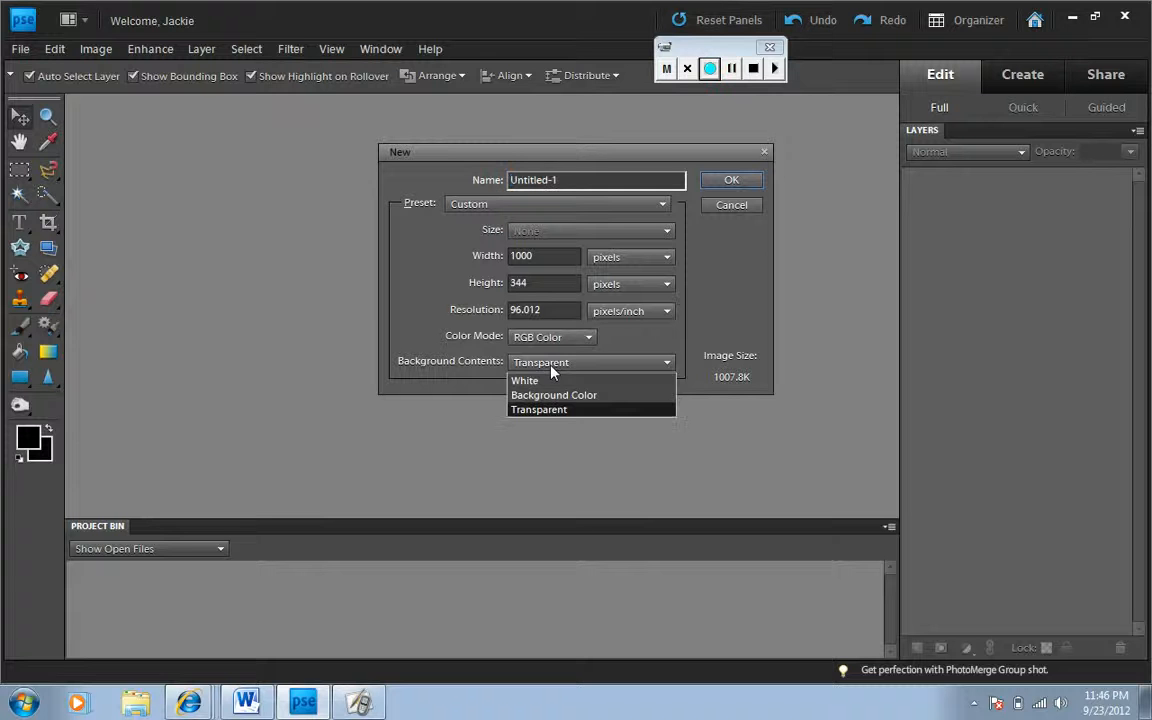
left_click(550, 367)
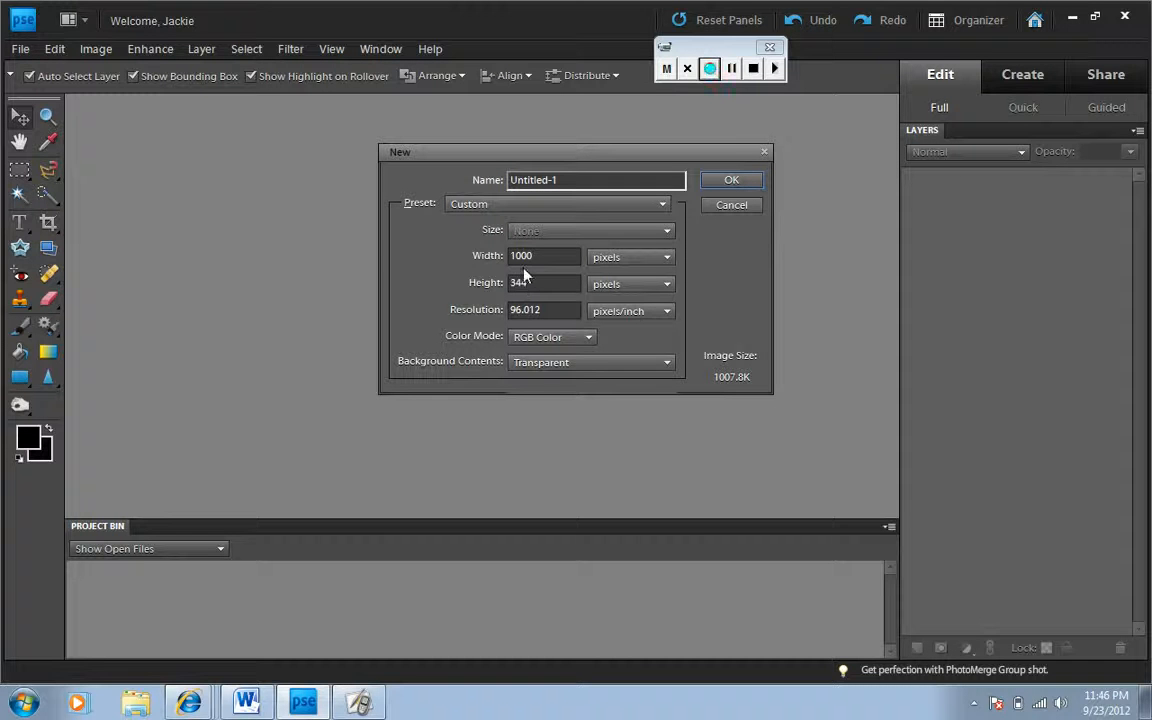
left_click(726, 180)
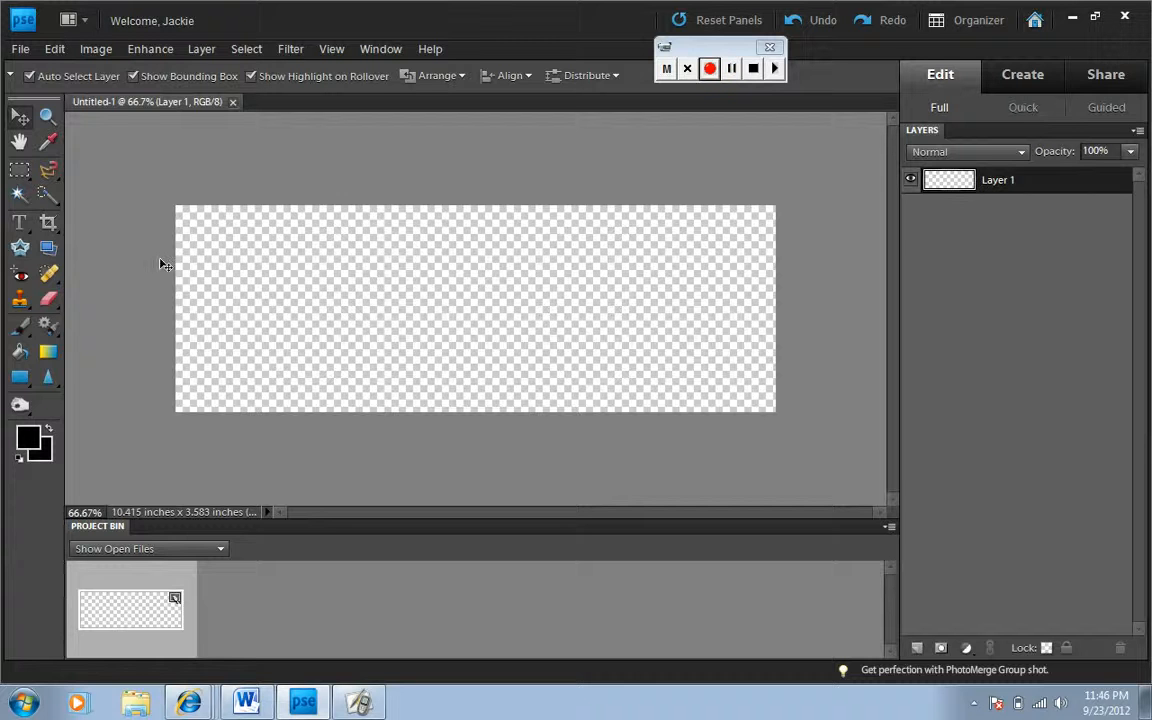
Add the text "ALHS" in black at the middle of the blank canvas.
left_click(24, 226)
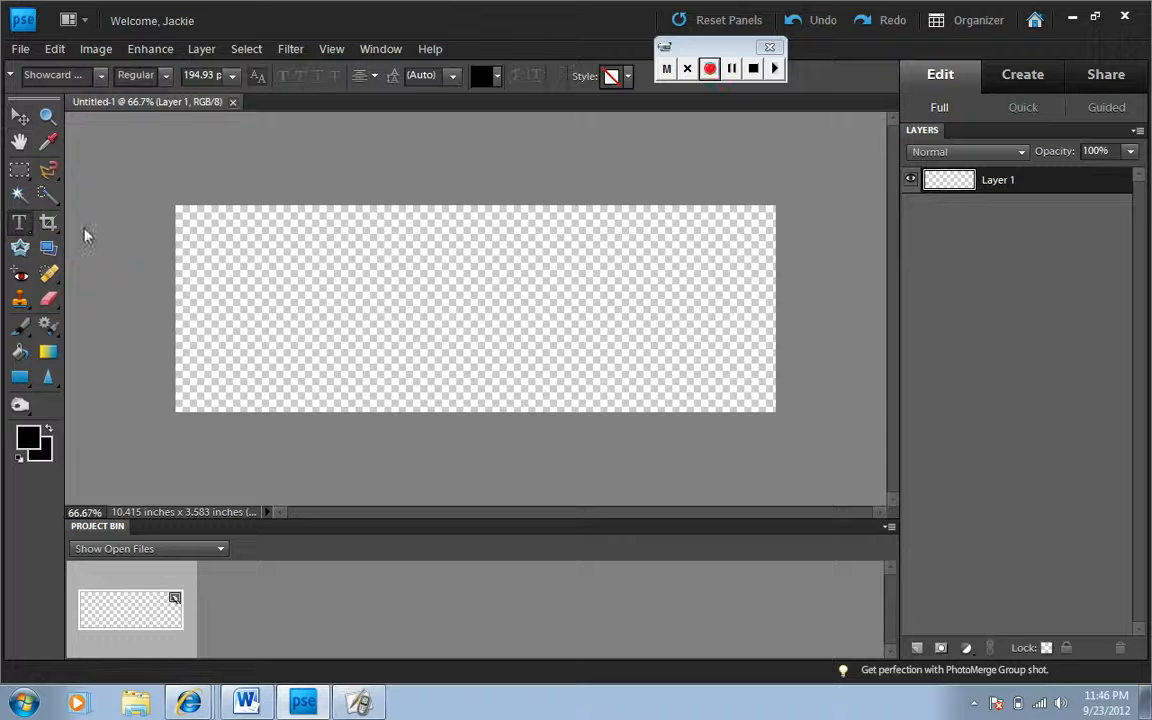
left_click(494, 290)
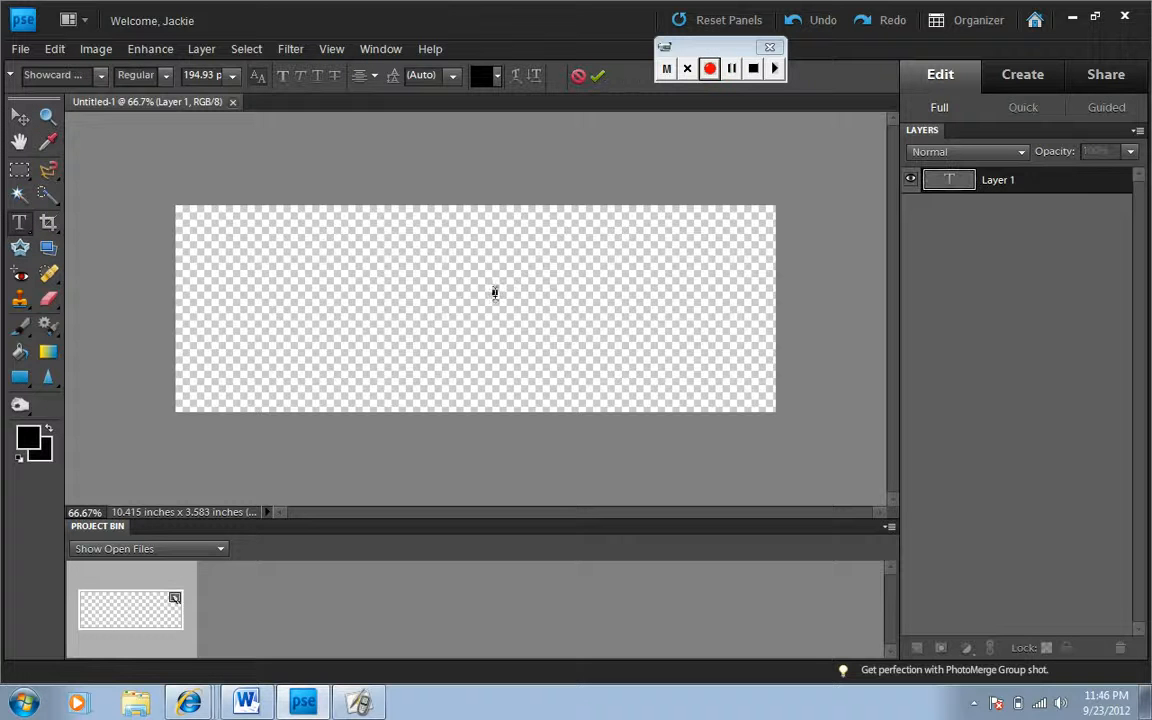
type("ALHS")
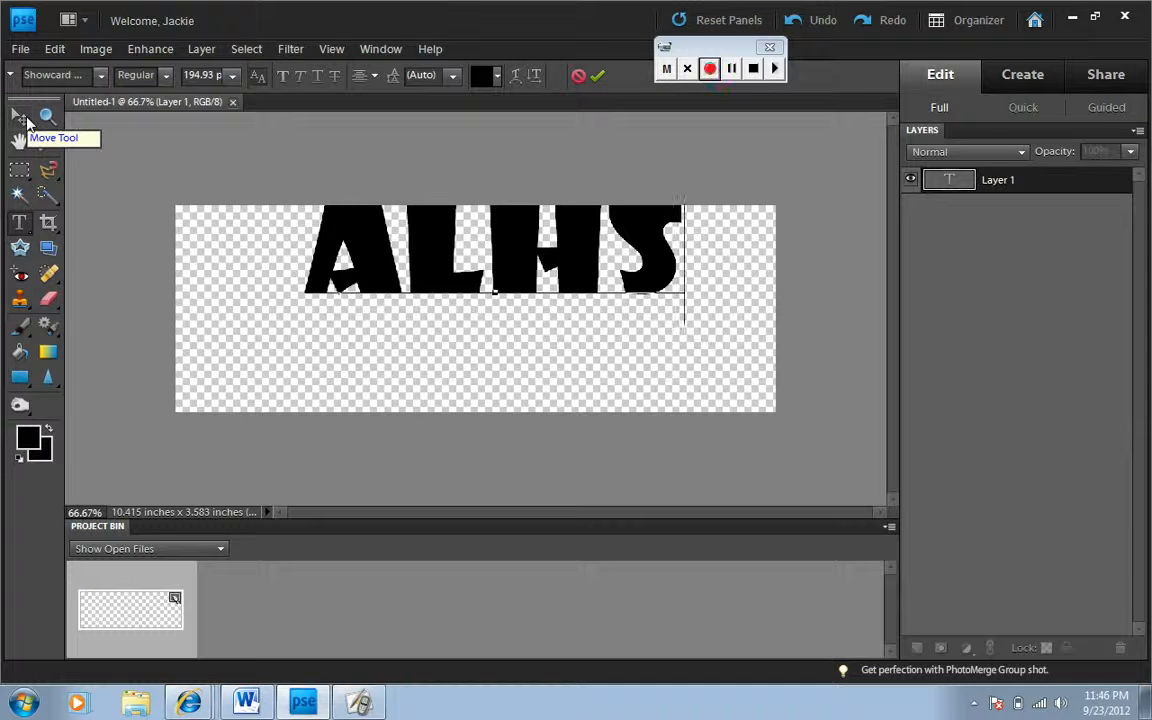
Move the ALHS text to the canvas's upper left and stretch it to about 150% width and 128% height.
left_click(27, 119)
left_click_drag(384, 256, 268, 296)
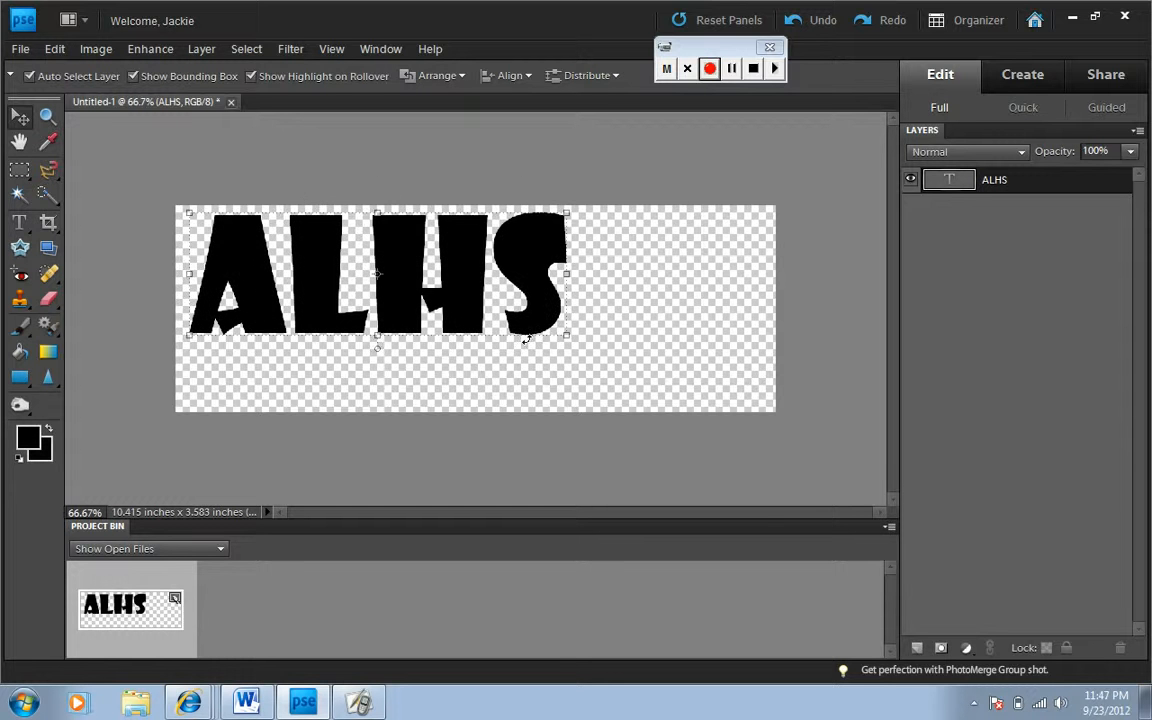
left_click_drag(570, 334, 760, 334)
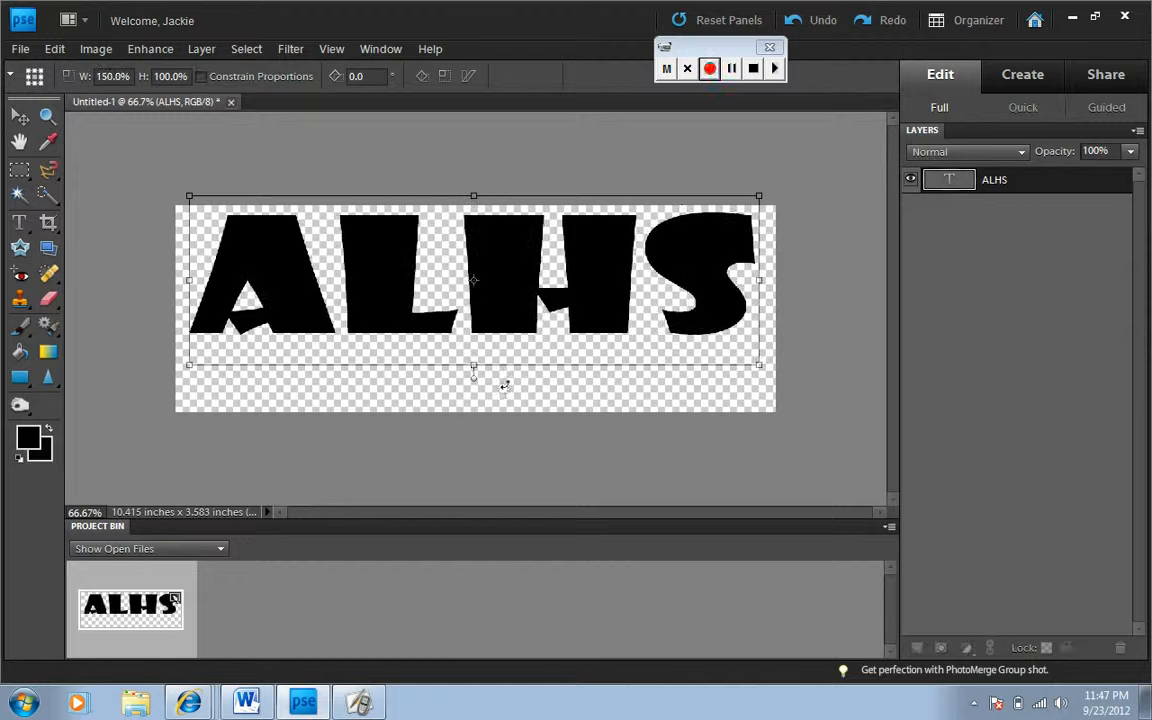
left_click_drag(474, 366, 474, 411)
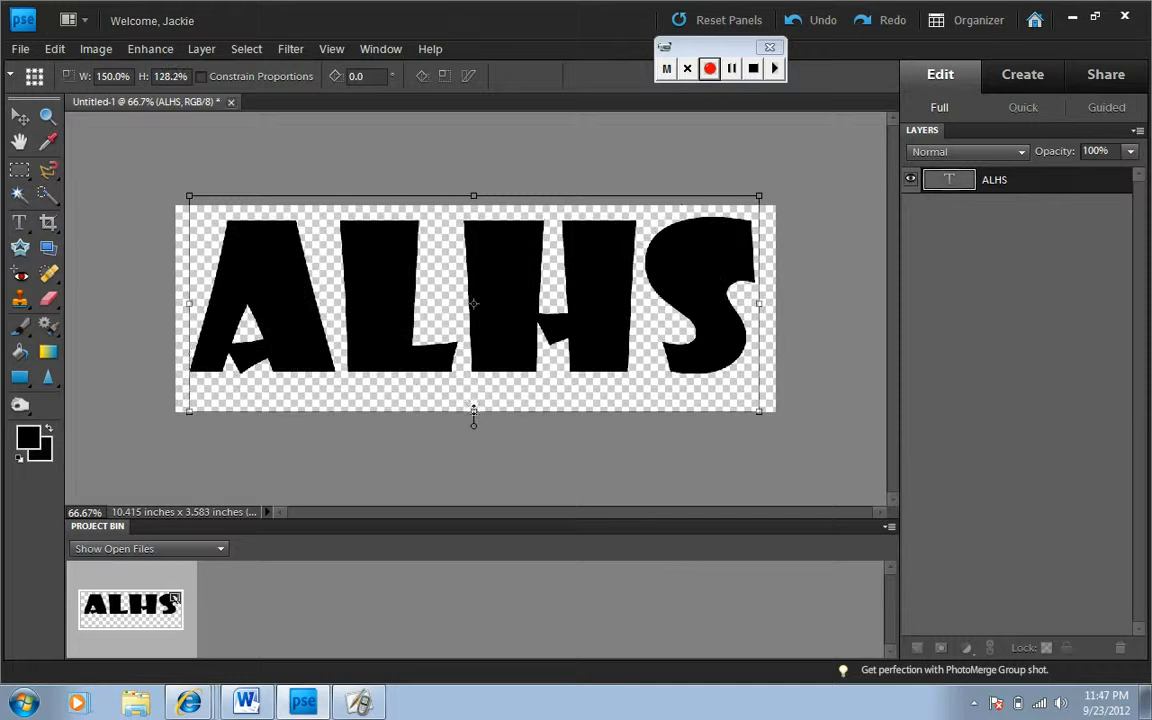
key("Return")
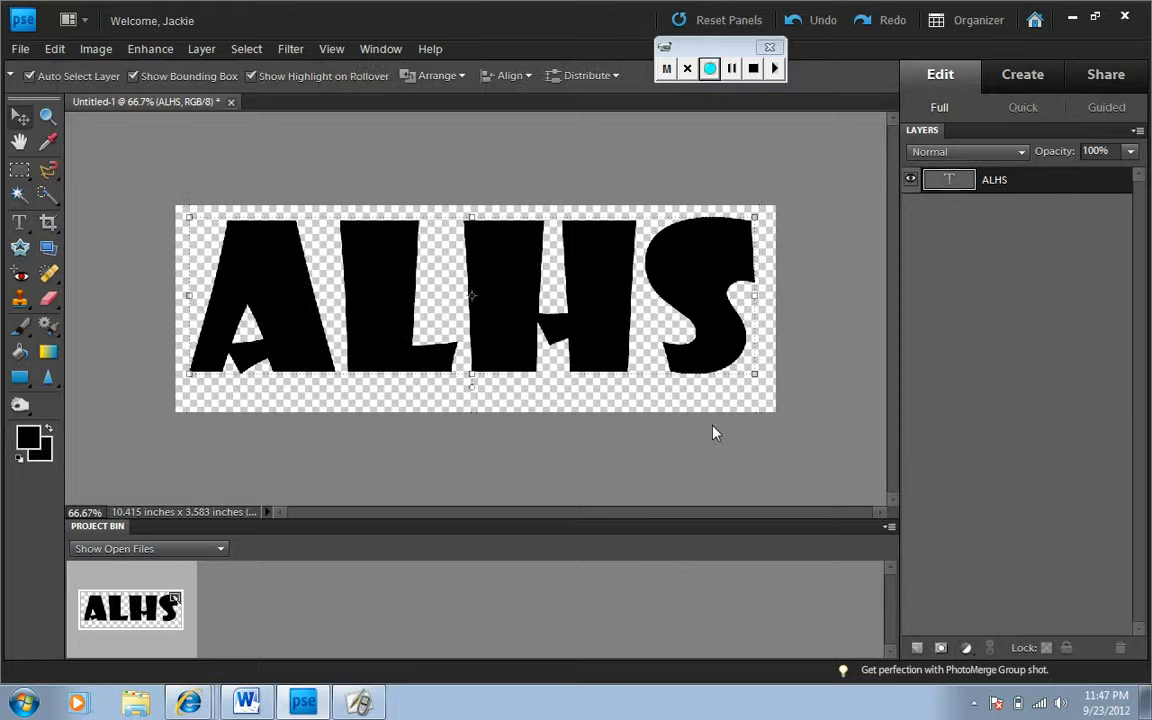
Recolor the whole ALHS text to CMYK Red.
double_click(548, 338)
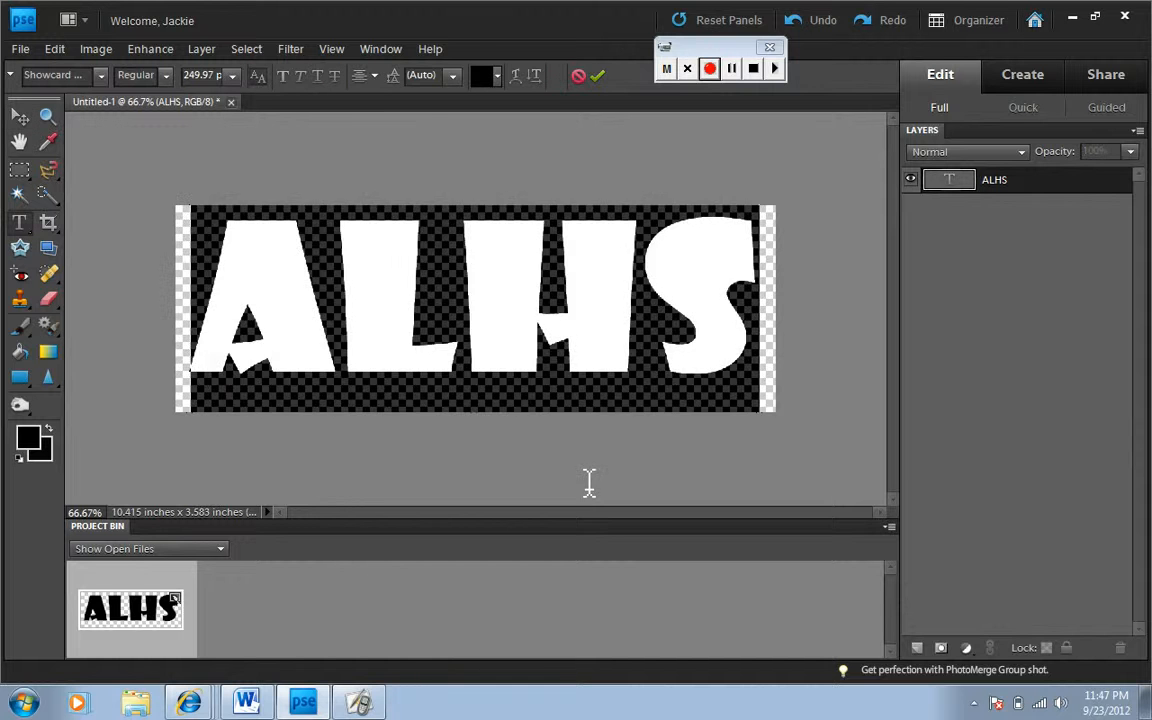
left_click(540, 314)
double_click(540, 330)
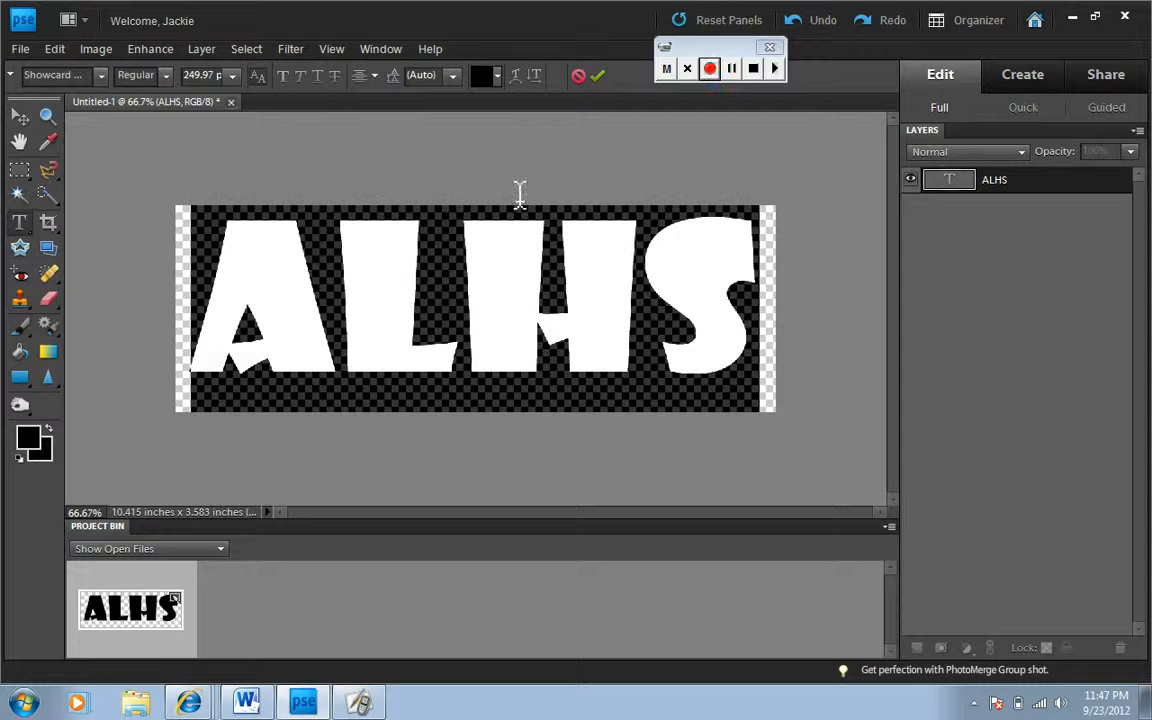
left_click(497, 76)
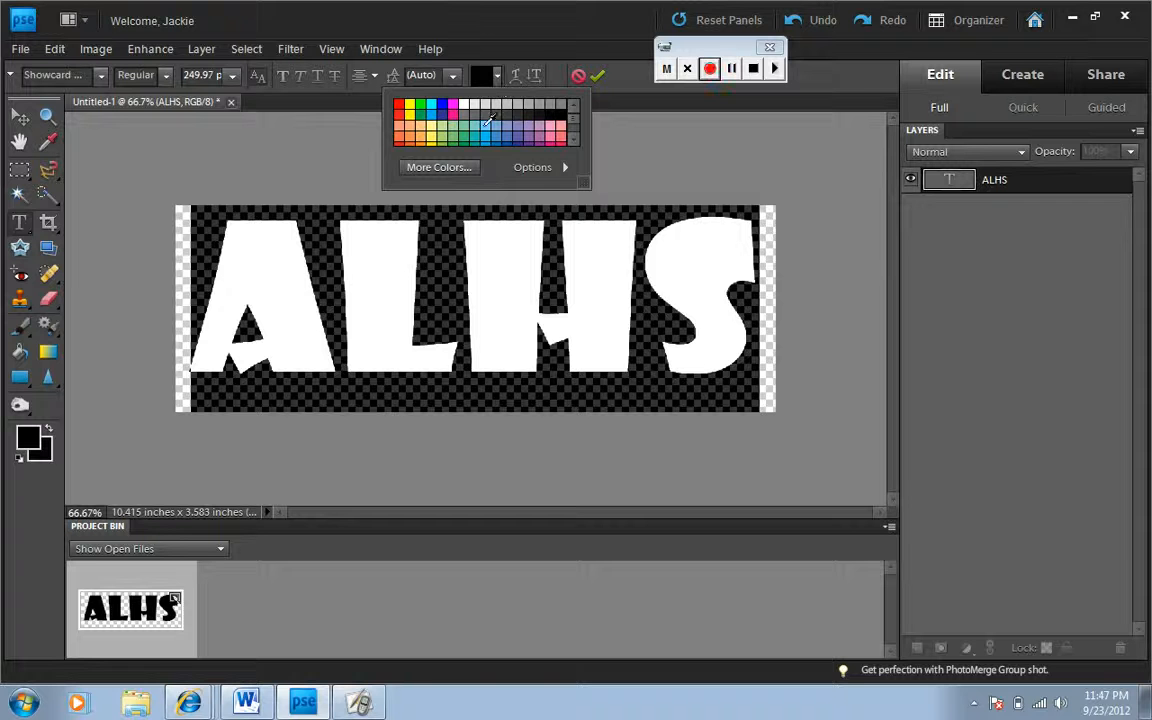
left_click(402, 107)
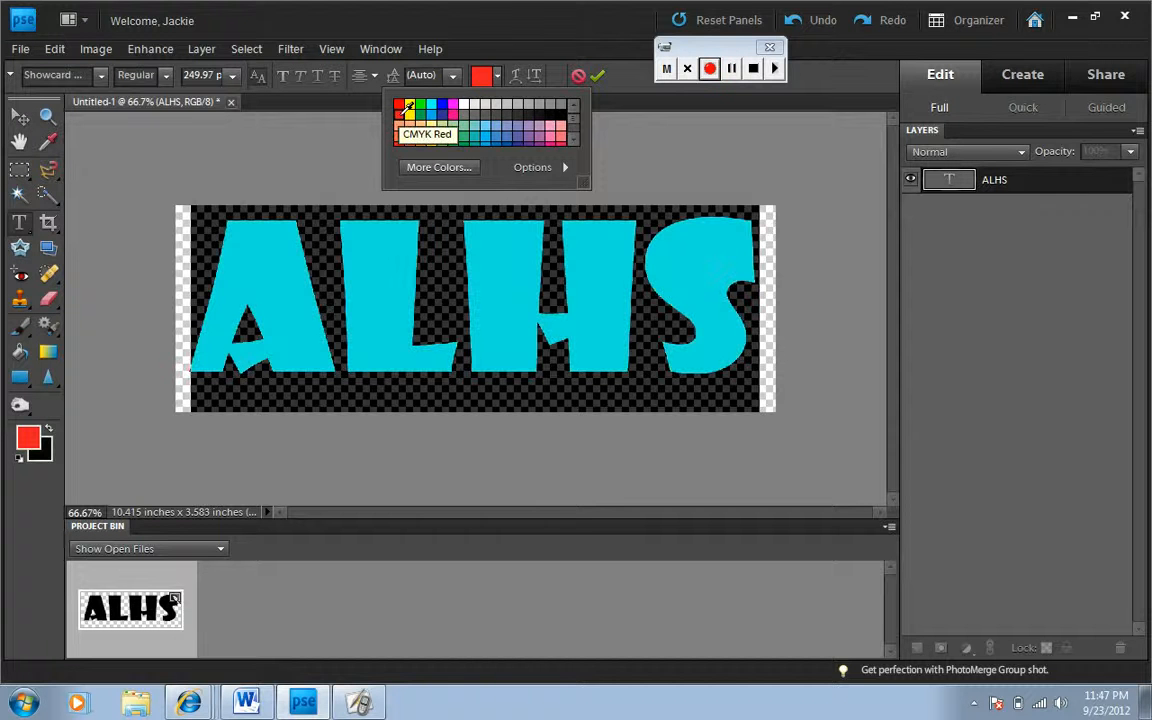
left_click(597, 76)
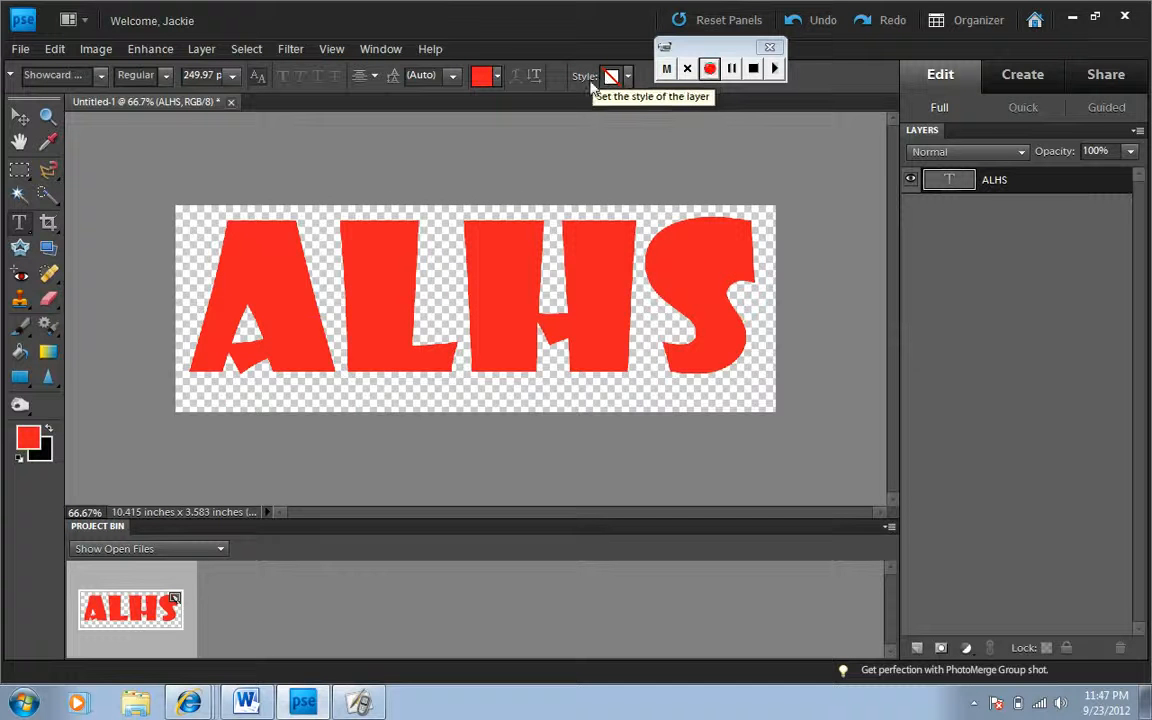
Warp the ALHS text with a horizontal Arc style at +6% bend and shift it slightly down on the canvas.
left_click(481, 290)
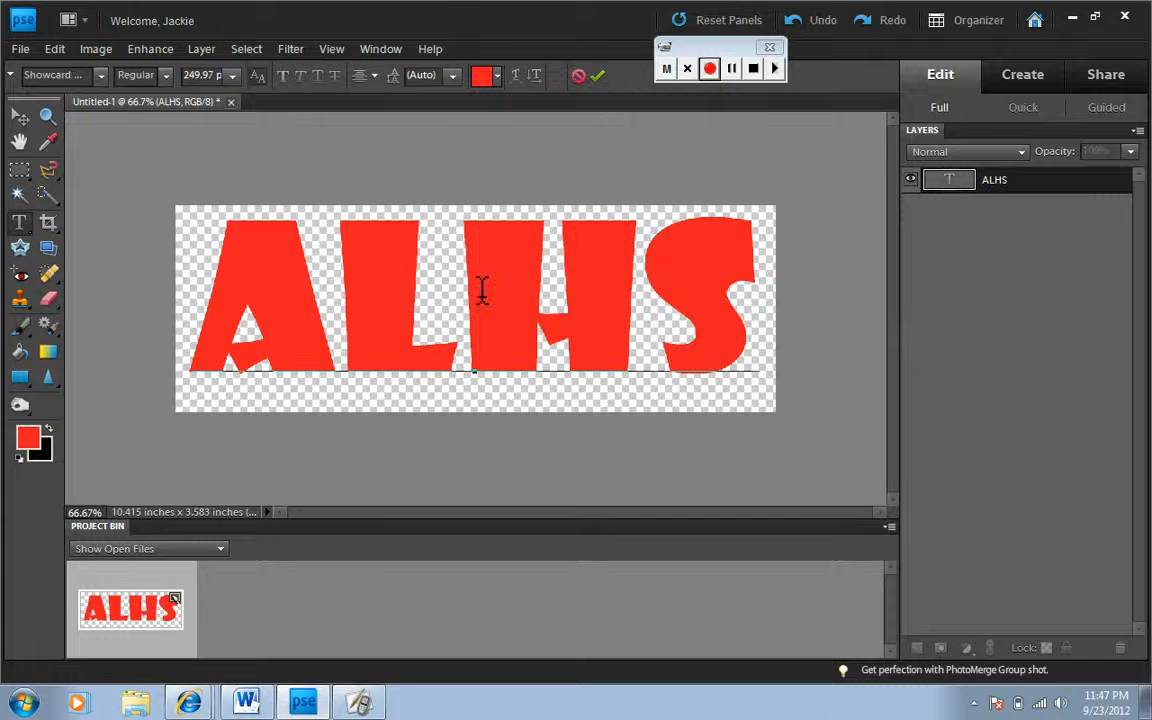
double_click(481, 290)
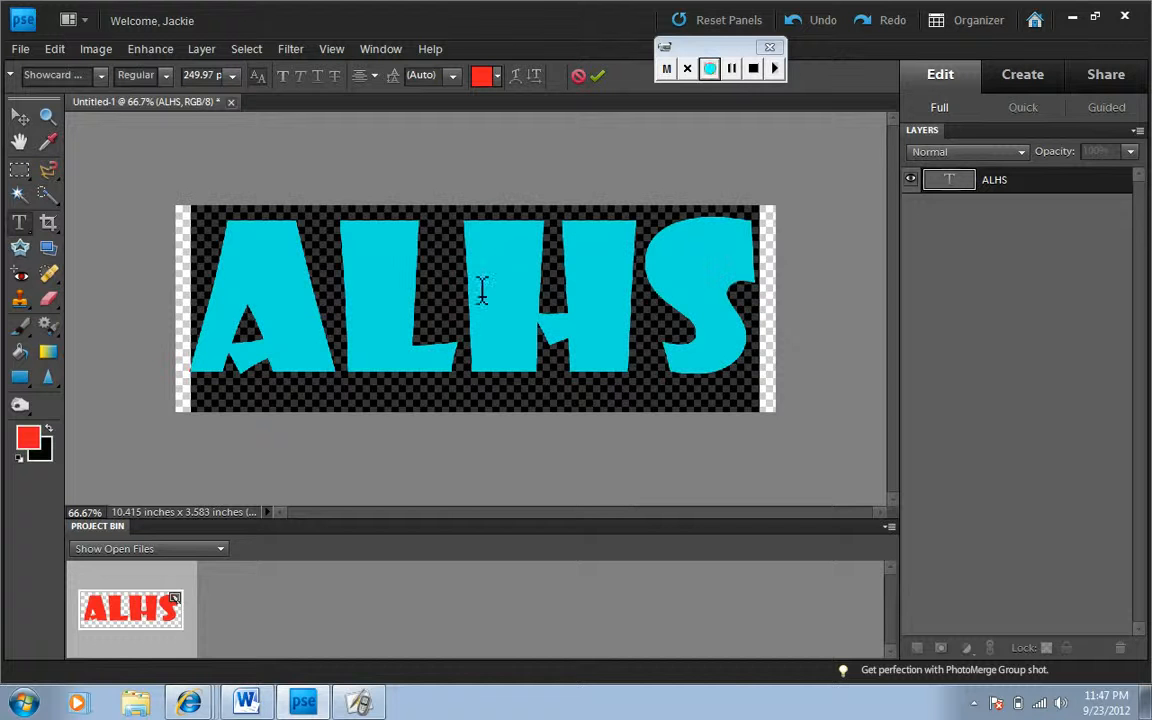
left_click(516, 78)
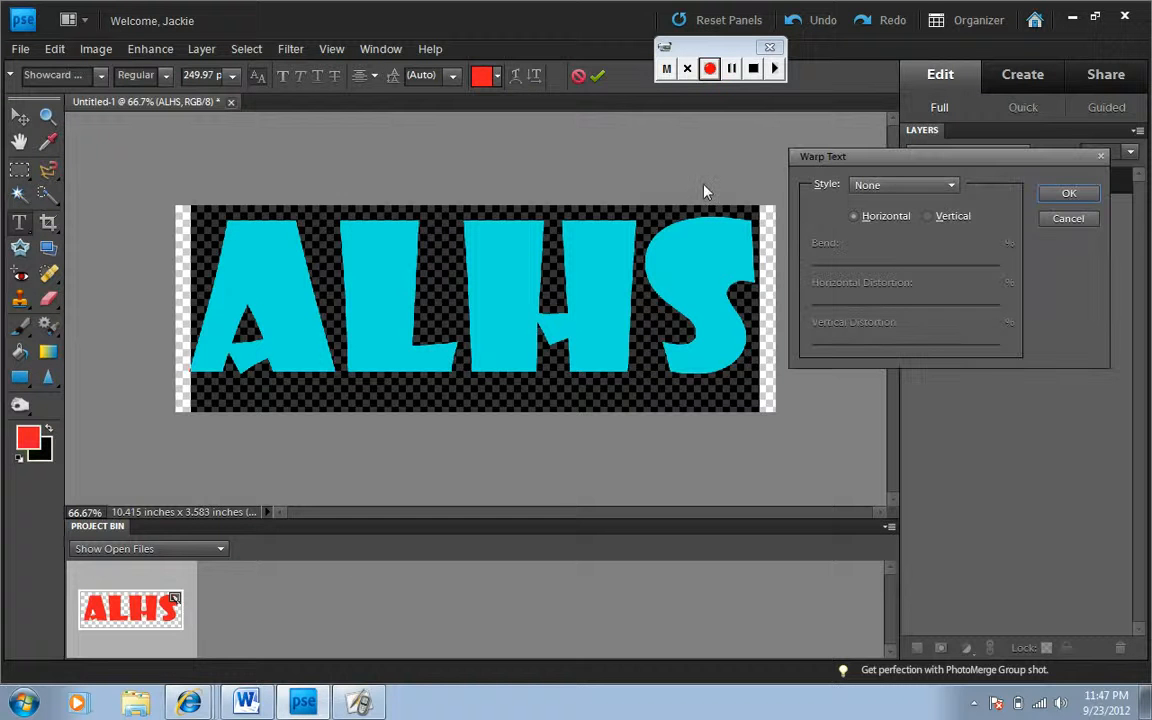
left_click(931, 190)
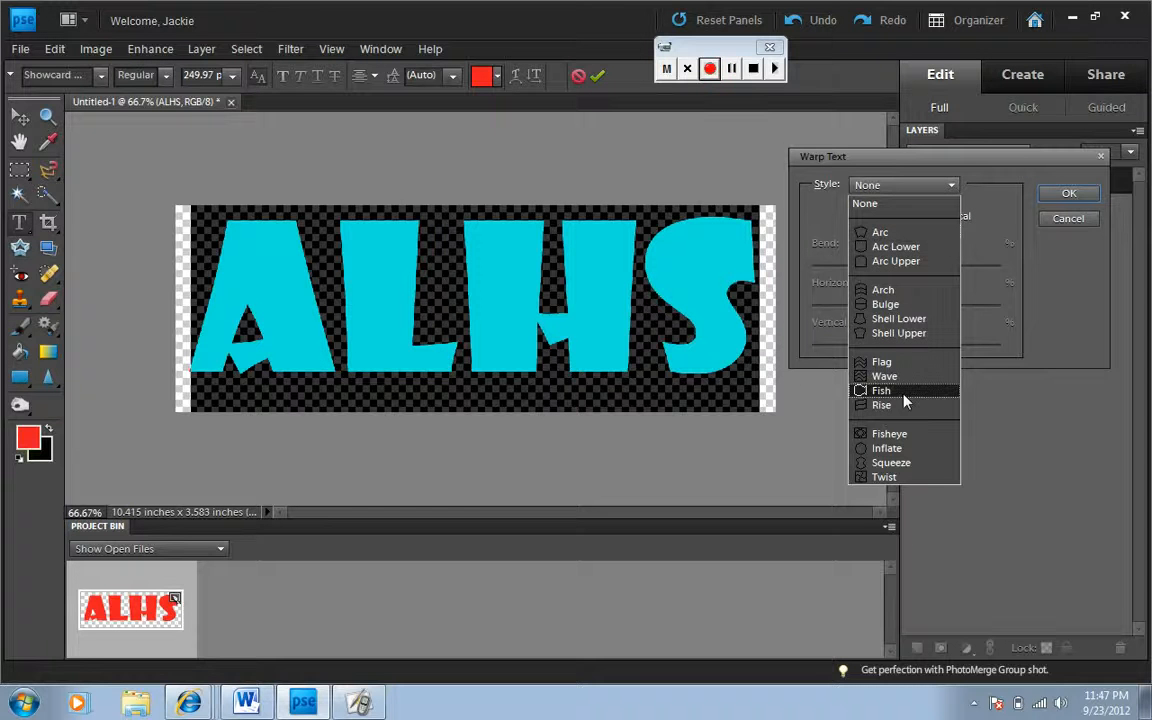
left_click(883, 233)
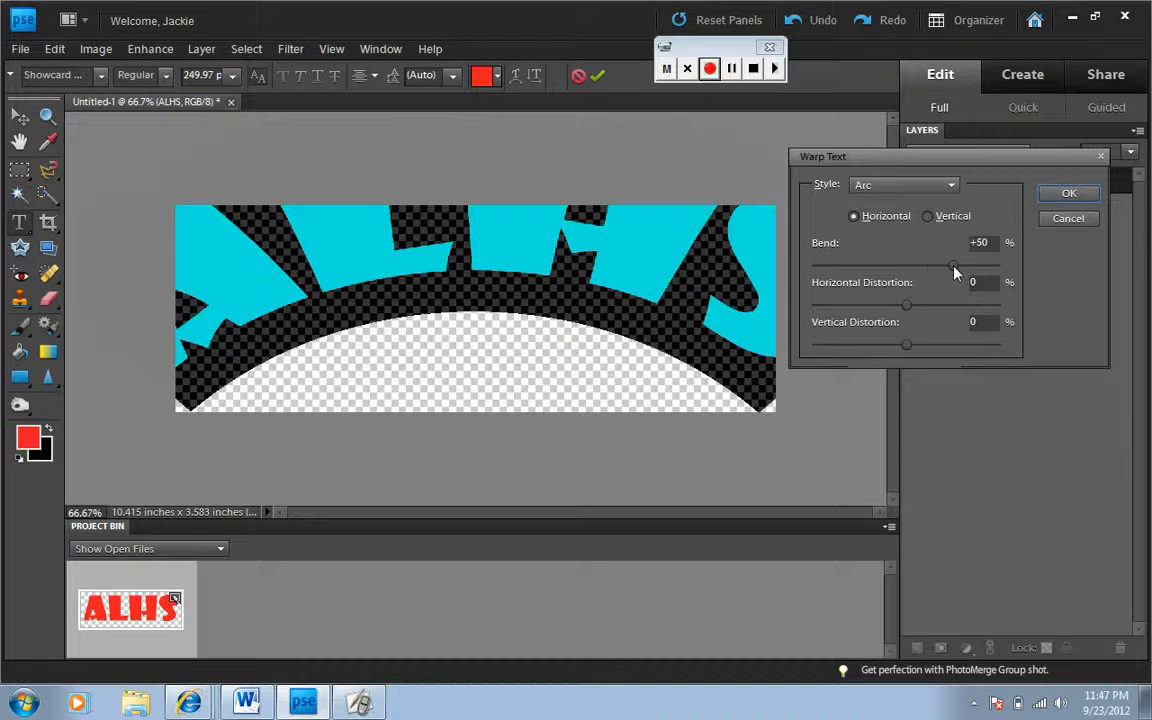
left_click_drag(956, 272, 912, 268)
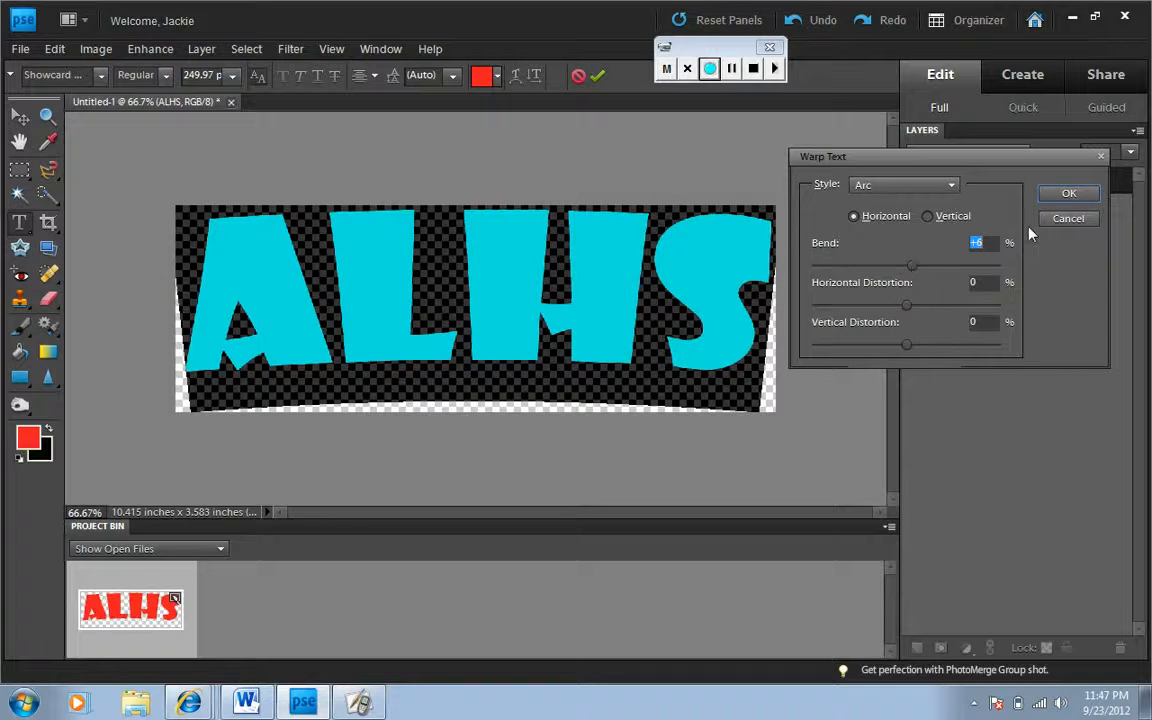
left_click(1068, 194)
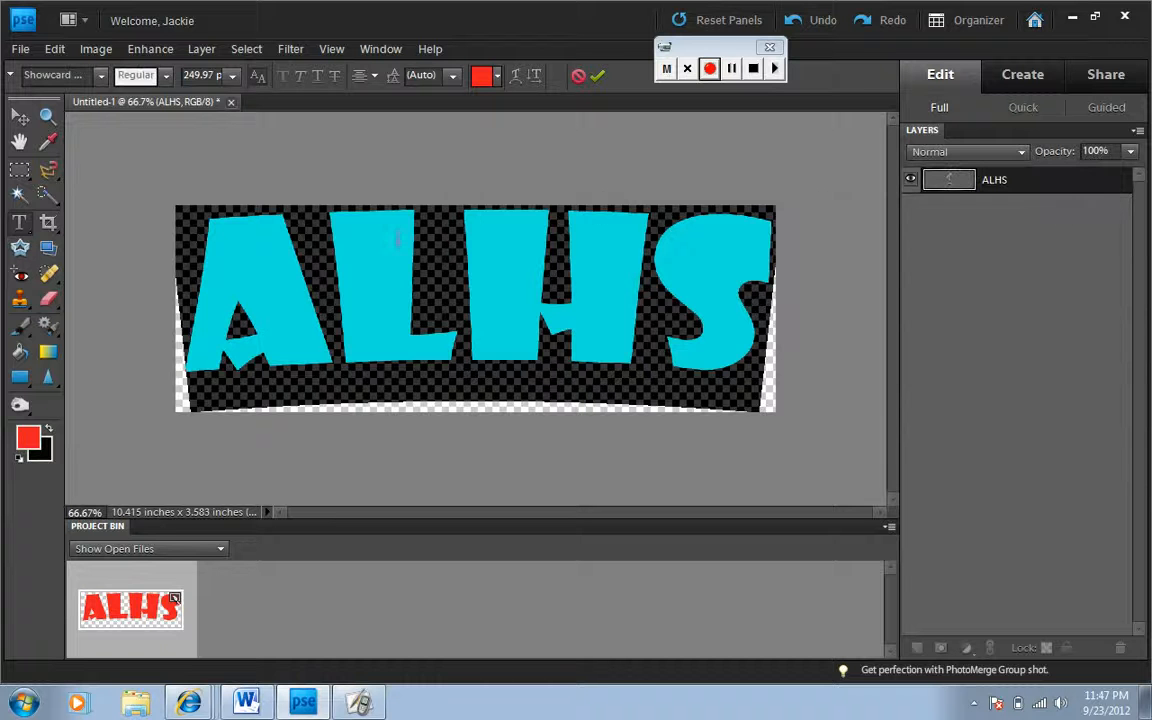
left_click(20, 116)
left_click_drag(398, 246, 393, 262)
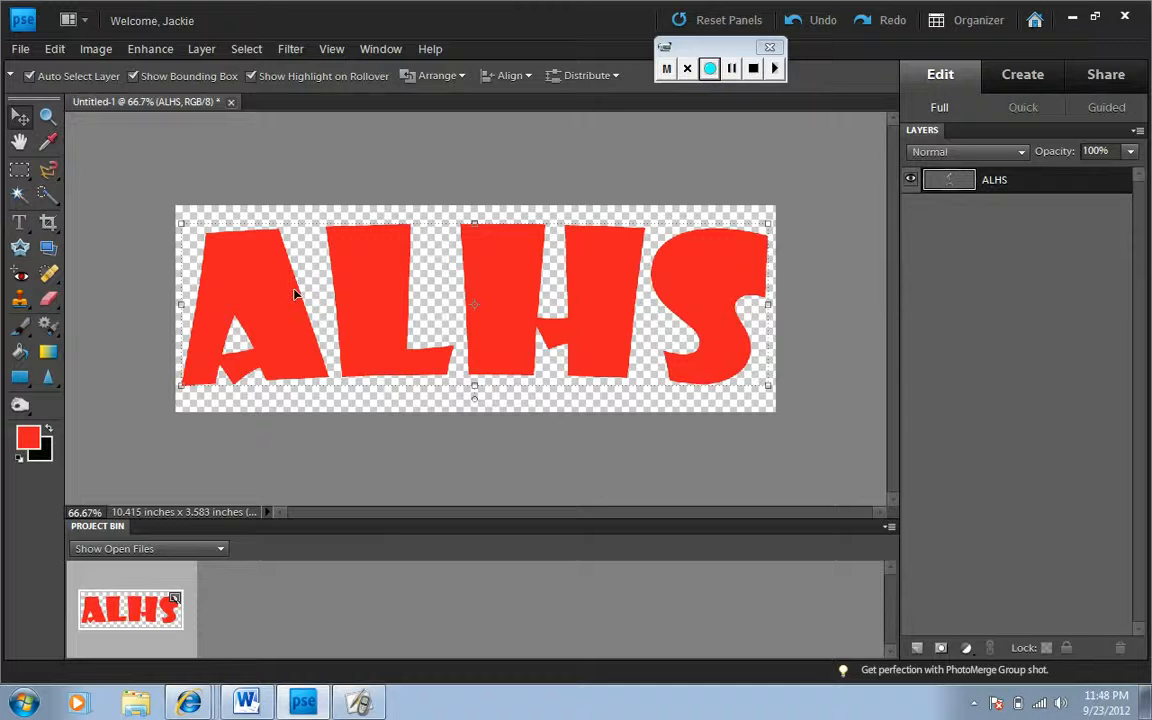
Add a 7 px stroke in blue #0e0ec2 to the ALHS text layer's style.
left_click(199, 49)
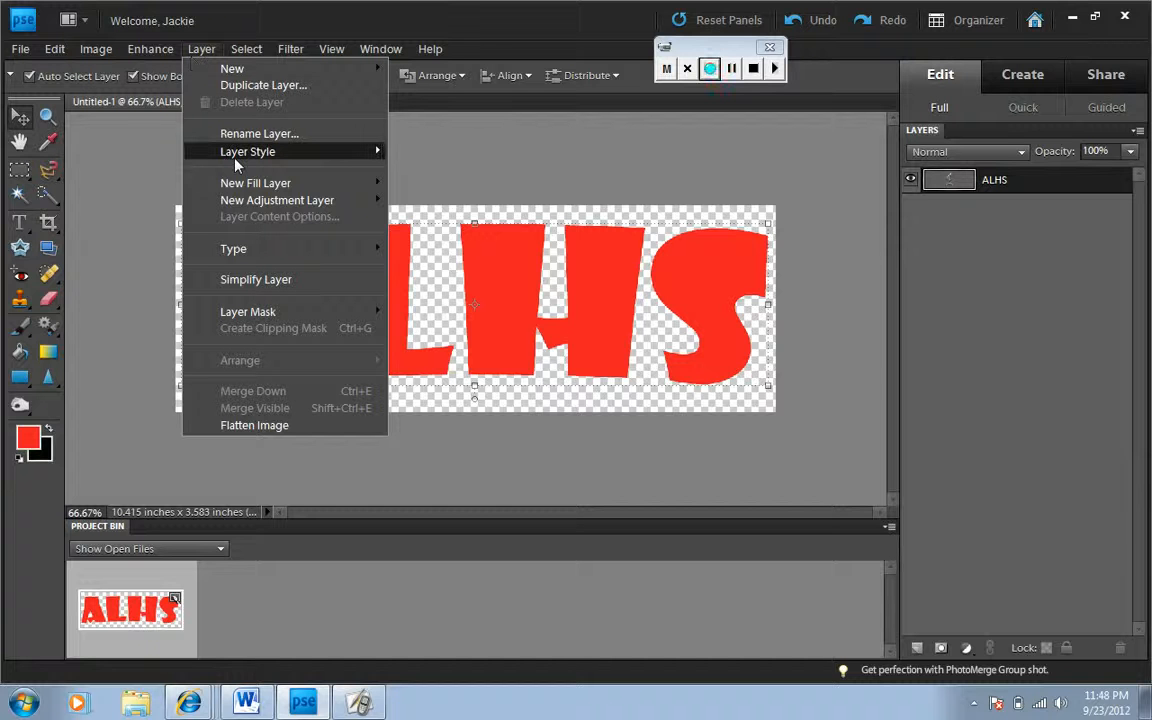
mouse_move(237, 163)
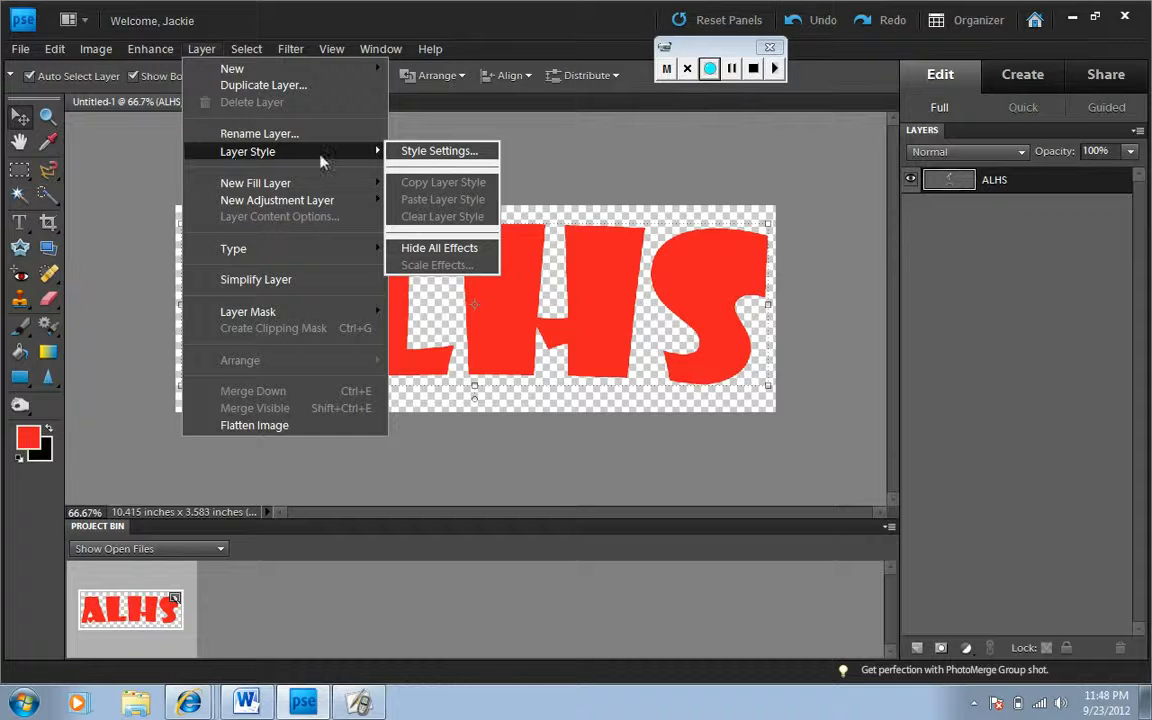
left_click(418, 152)
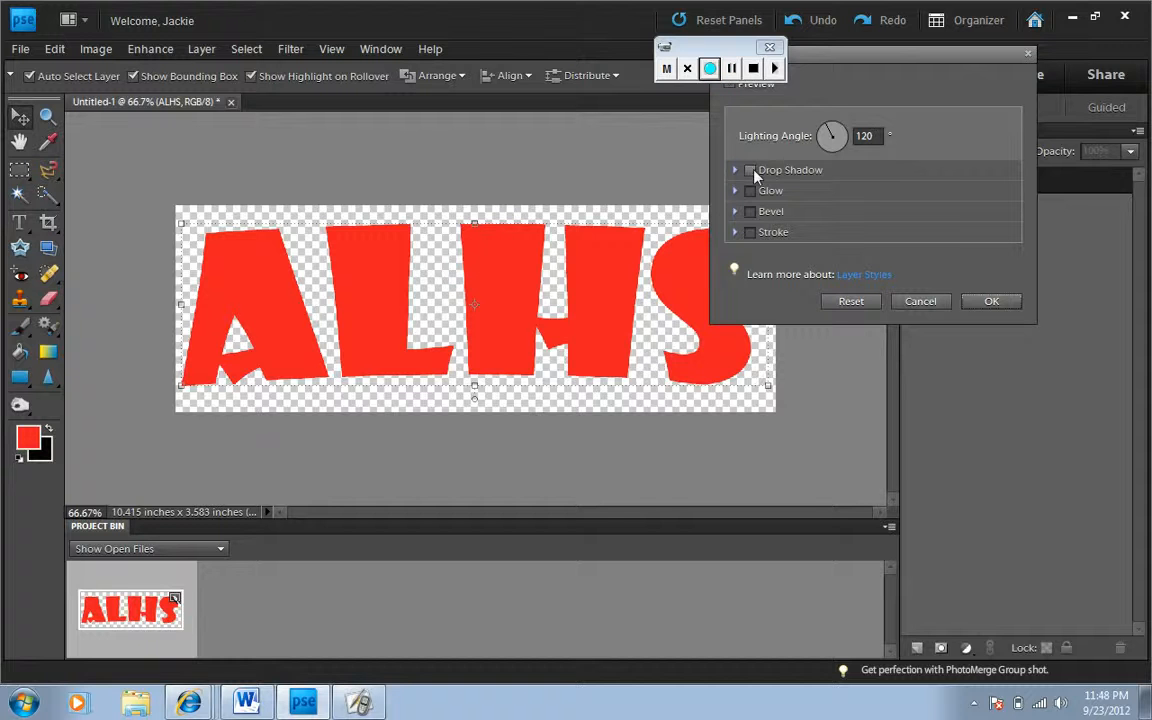
left_click(750, 232)
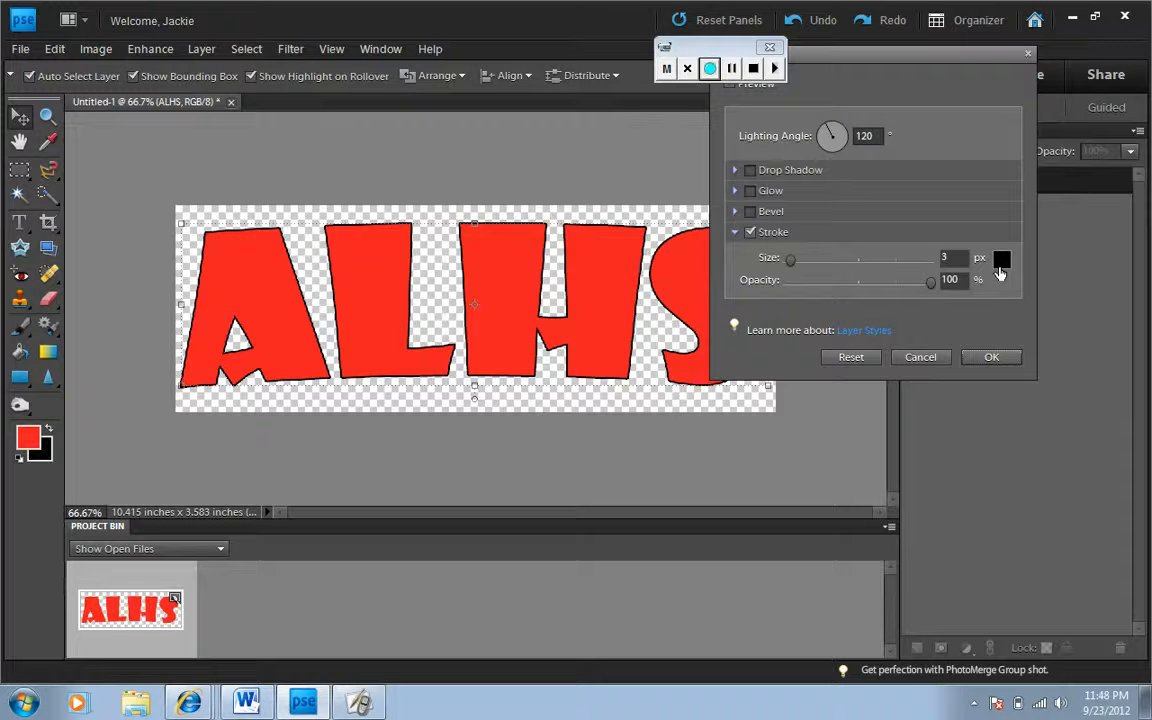
left_click(1001, 258)
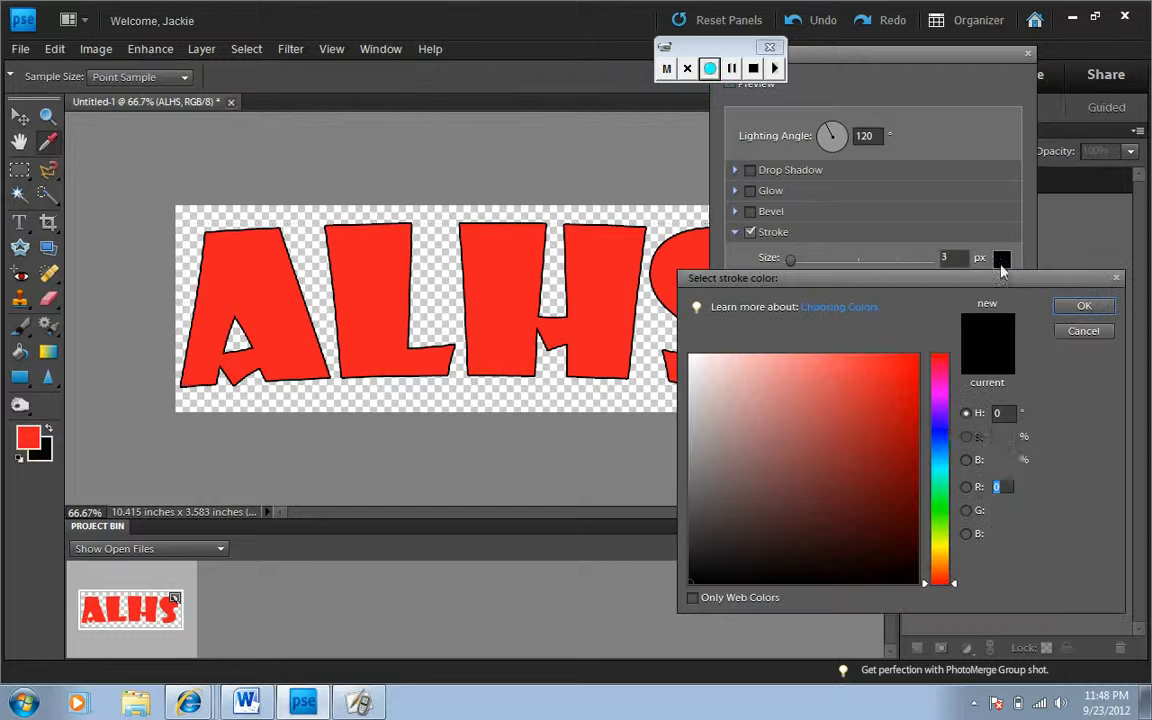
left_click(945, 431)
left_click(902, 408)
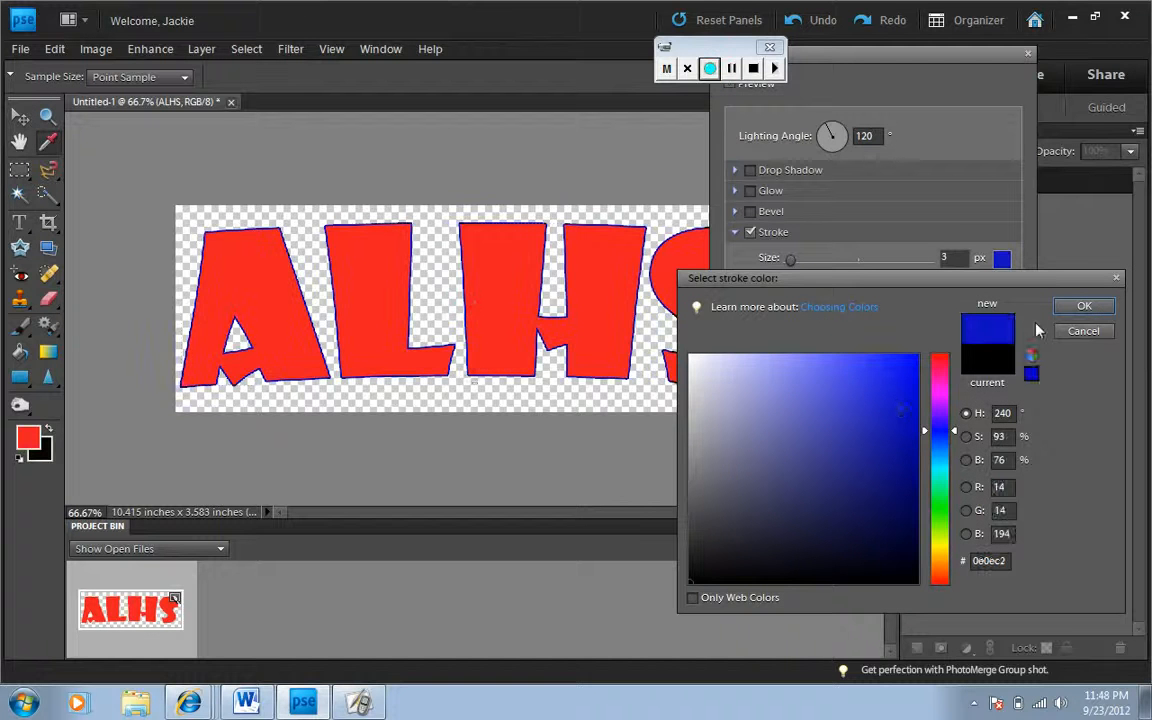
left_click(1064, 310)
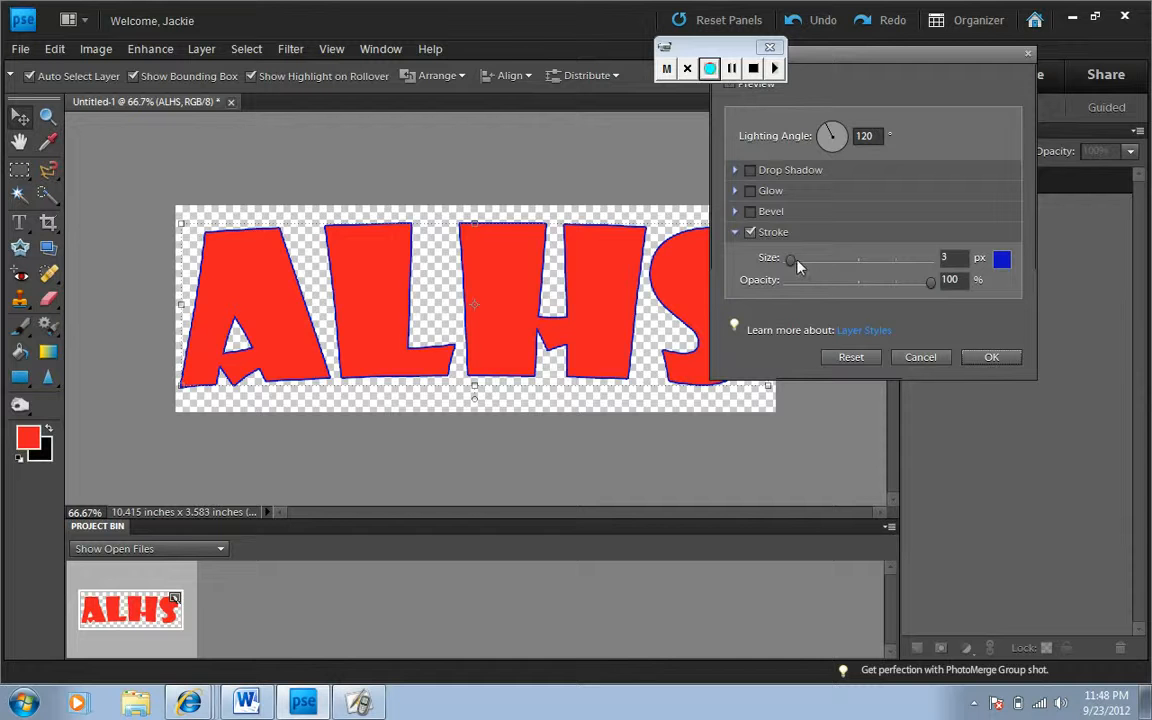
left_click(795, 261)
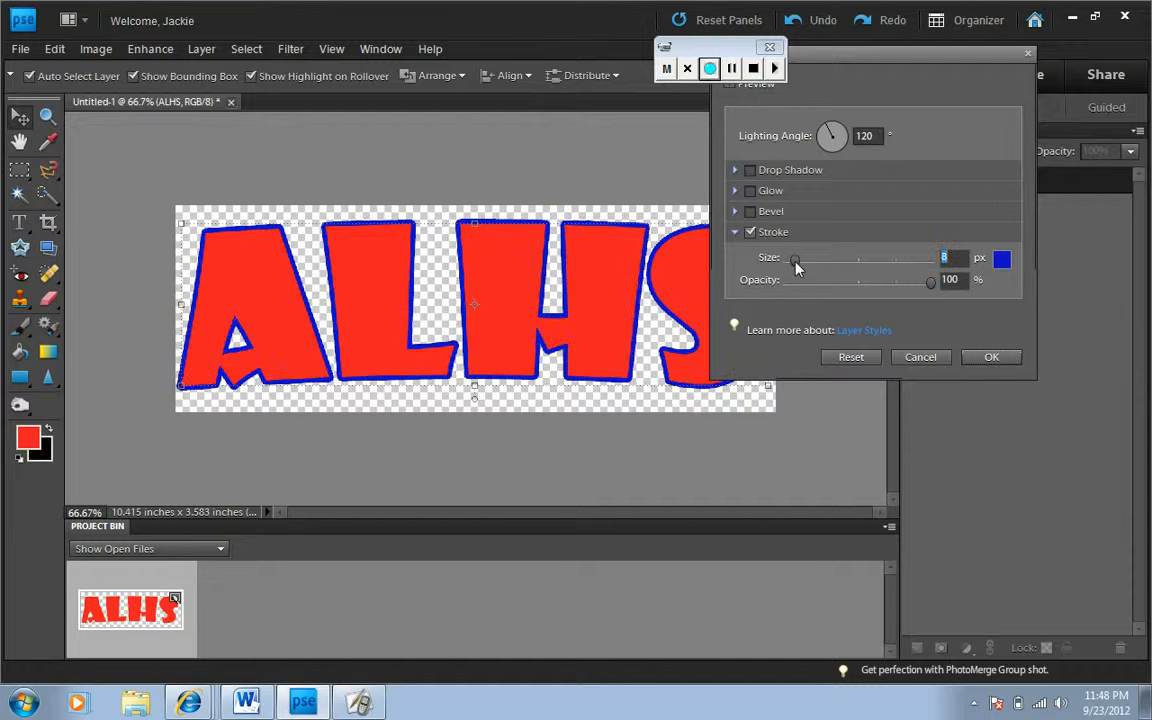
left_click_drag(796, 262, 794, 262)
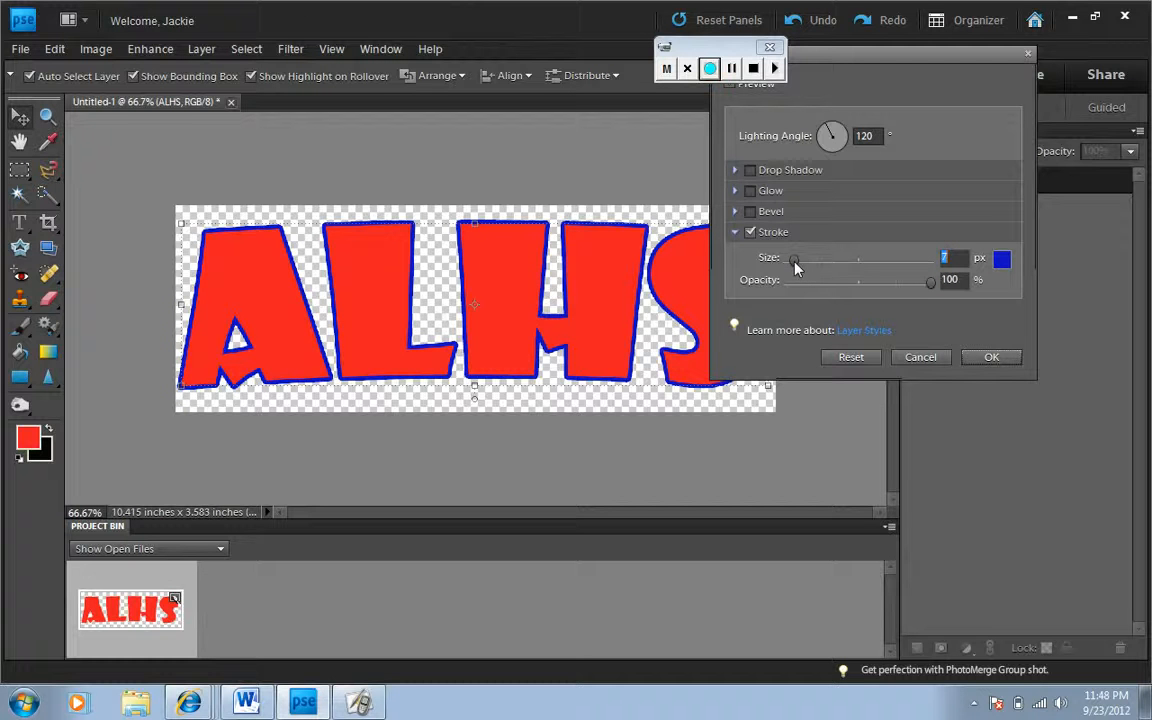
Add an 18 px bevel to the ALHS text, trying the Down direction before returning to Up.
left_click(751, 212)
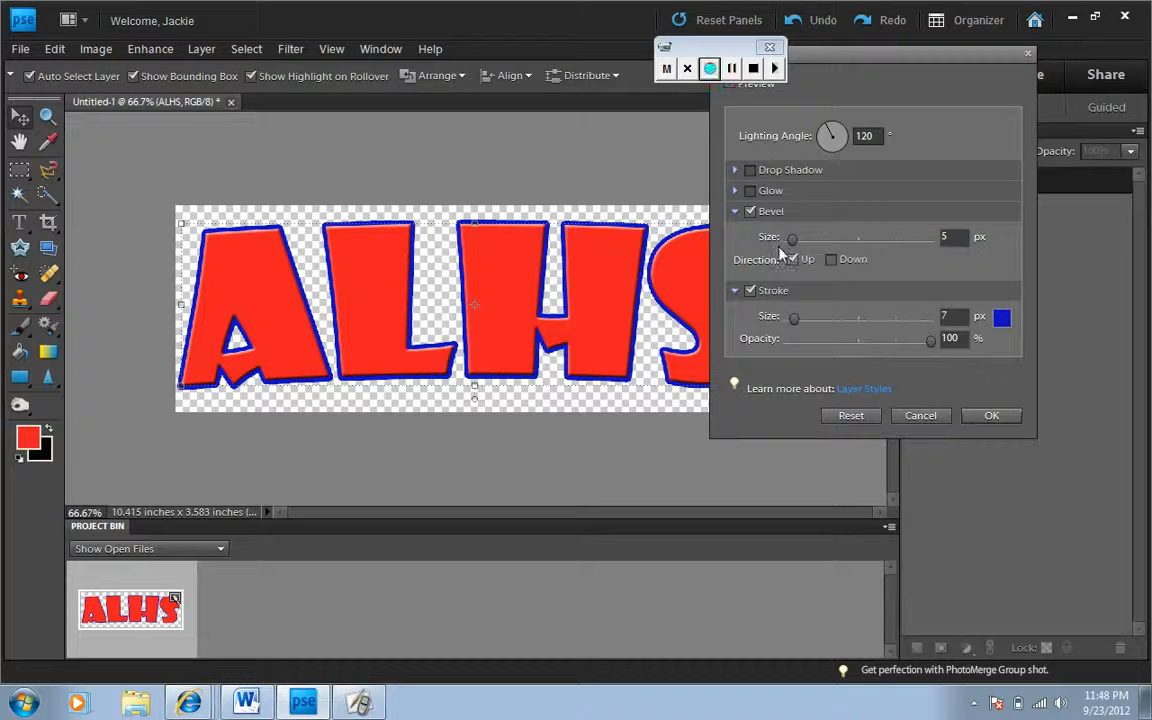
mouse_move(789, 242)
left_mouse_down()
mouse_move(817, 243)
mouse_move(801, 243)
left_mouse_up()
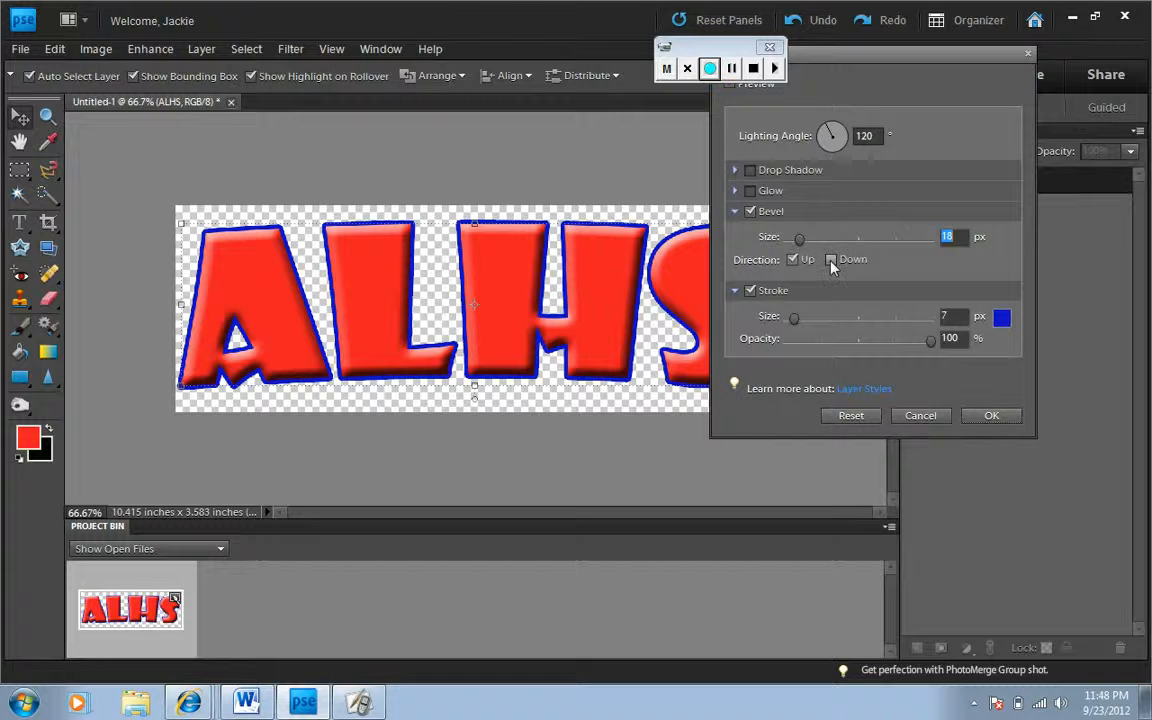
left_click(831, 260)
left_click(793, 260)
left_click(831, 260)
left_click(793, 260)
Enable Glow on the text, trying a 10 px inner glow and replacing it with a 6 px outer glow.
left_click(750, 191)
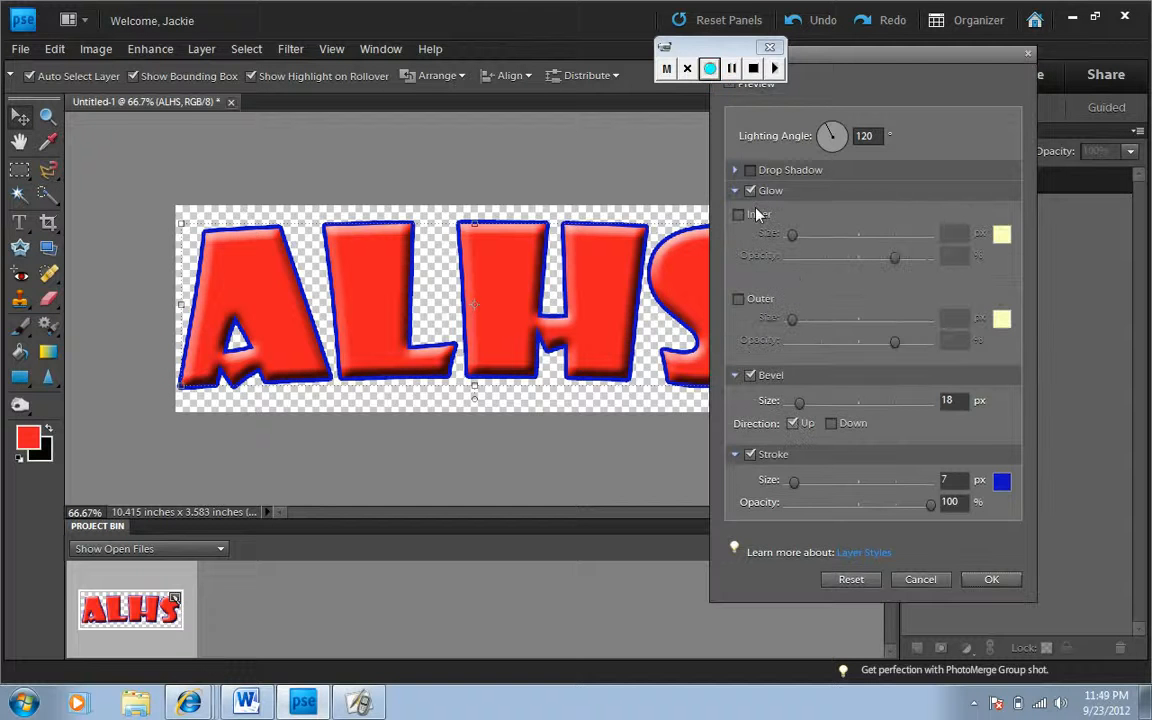
left_click(739, 215)
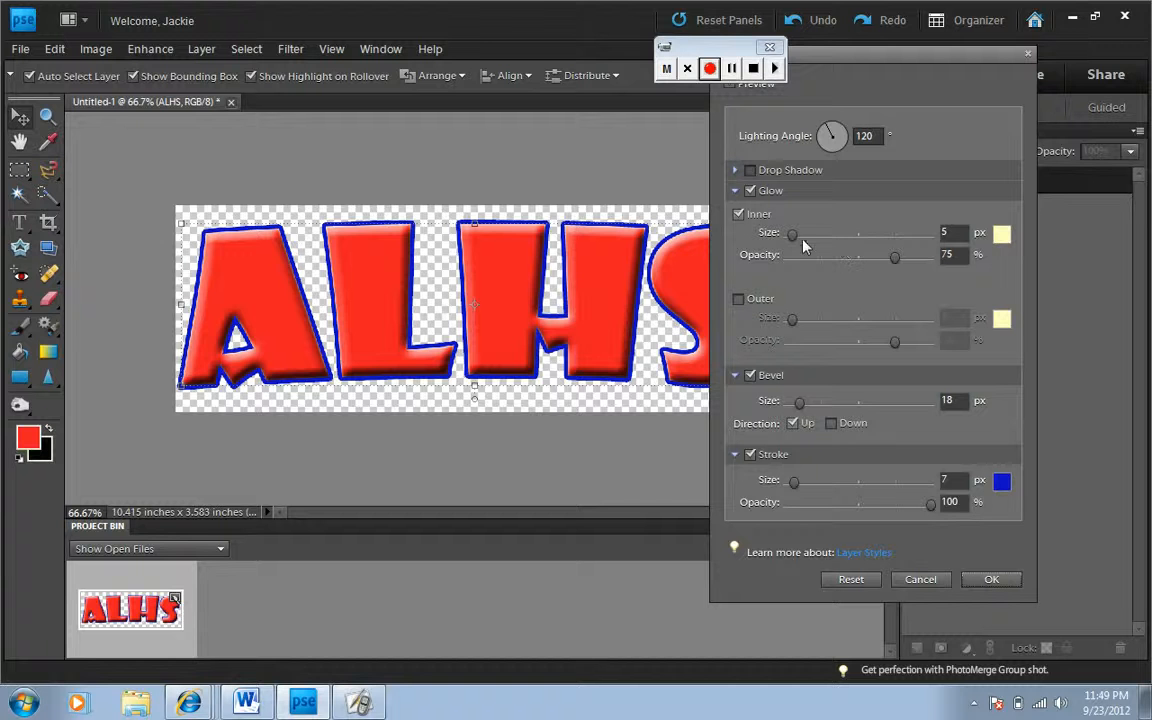
mouse_move(792, 234)
left_mouse_down()
mouse_move(825, 234)
mouse_move(797, 234)
left_mouse_up()
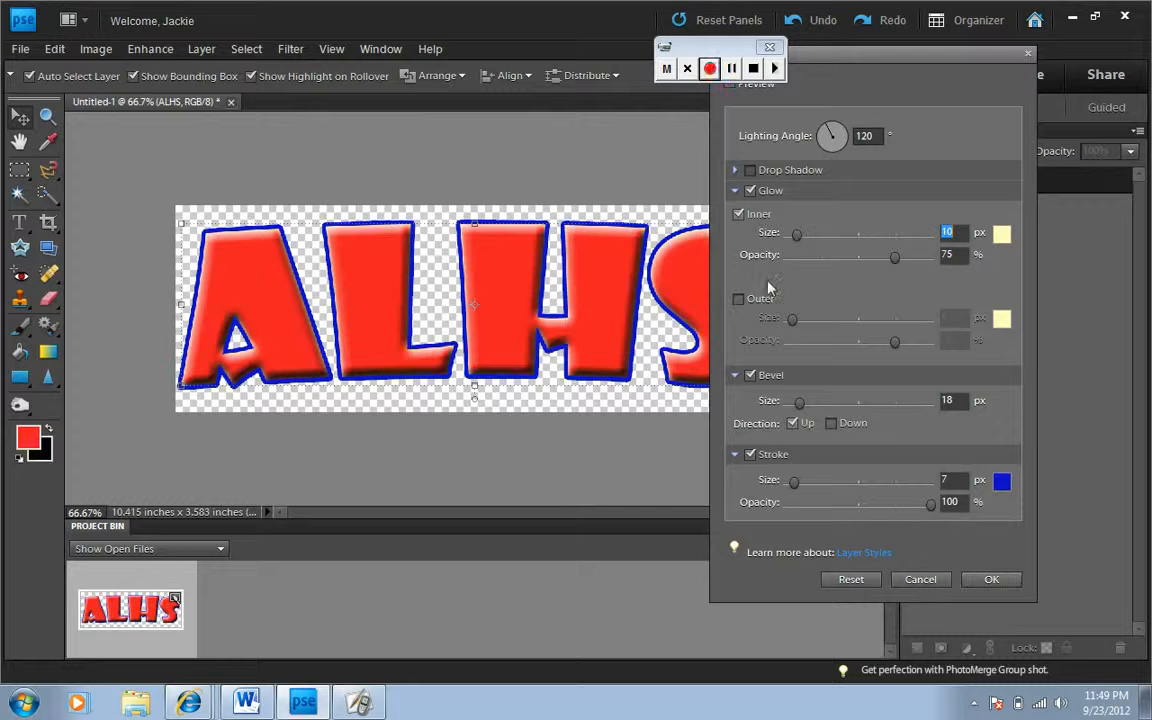
left_click(738, 214)
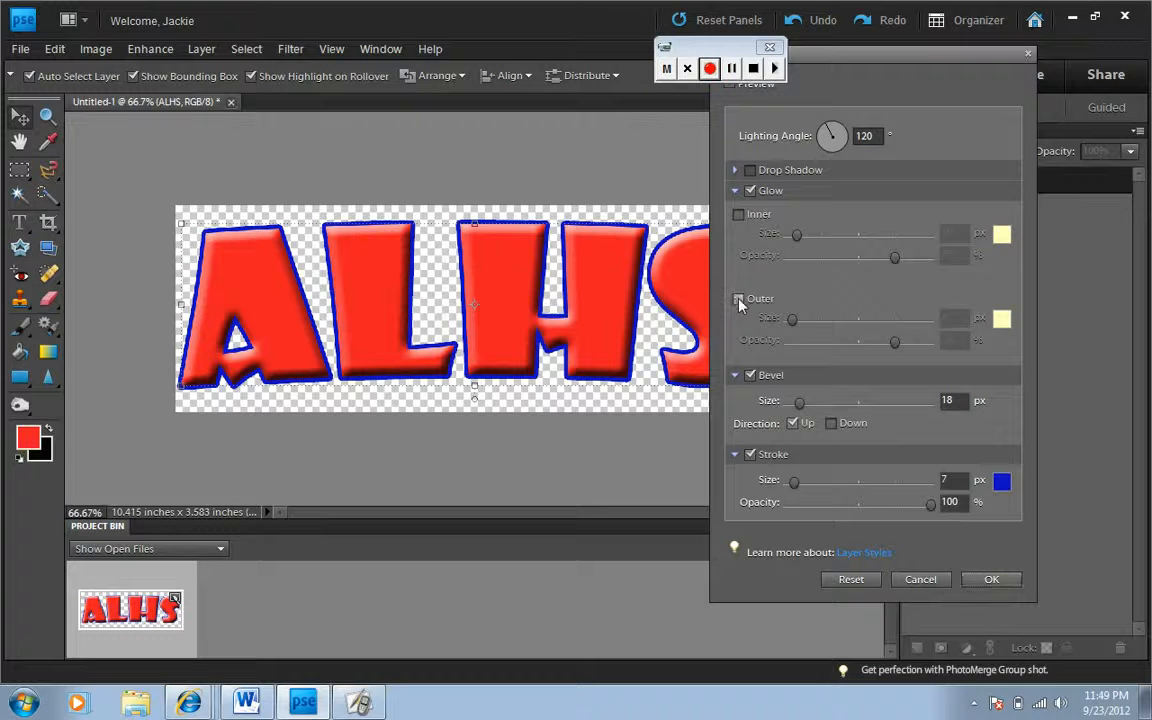
left_click(739, 299)
mouse_move(793, 320)
left_mouse_down()
mouse_move(887, 316)
mouse_move(793, 318)
left_mouse_up()
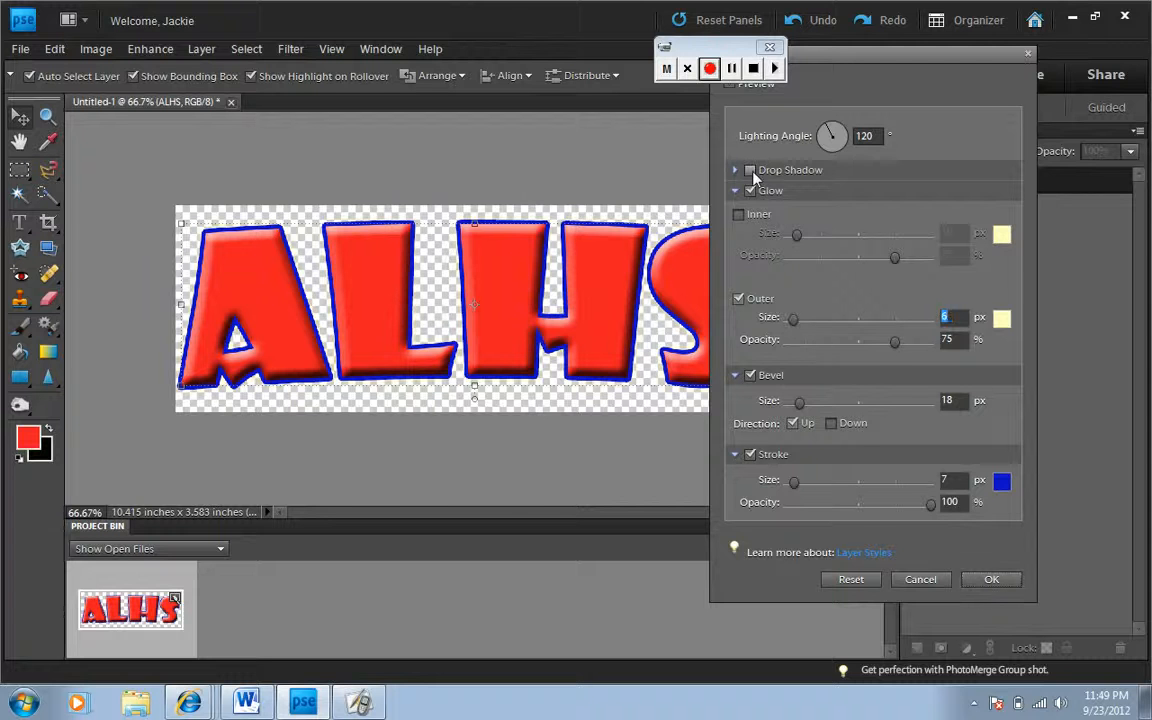
Add a drop shadow to the text with a size of 193 px and a distance of 173 px.
left_click(751, 171)
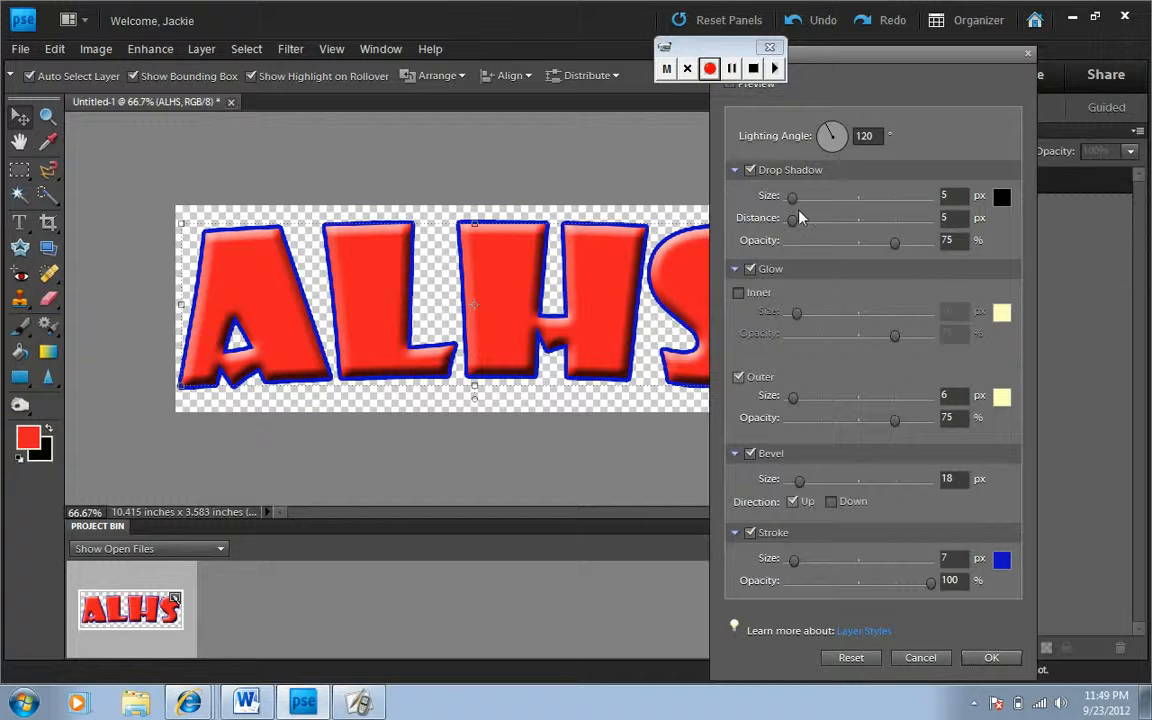
left_click_drag(792, 197, 857, 202)
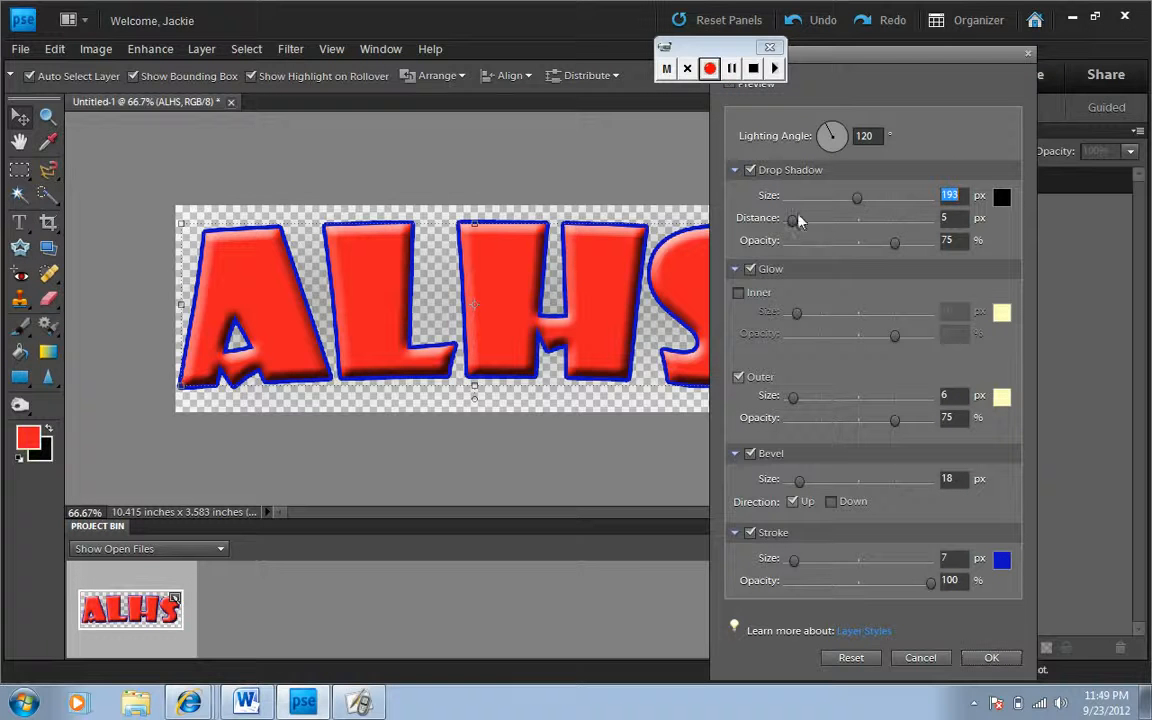
left_click_drag(795, 221, 859, 222)
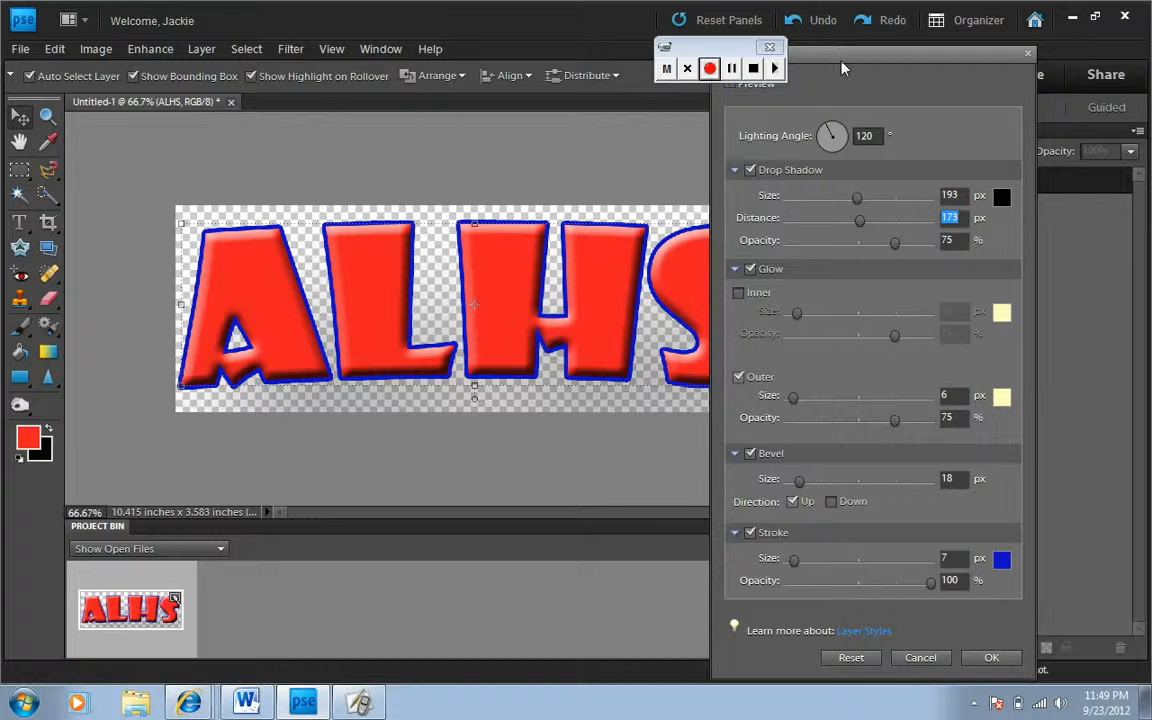
Set the lighting angle to 153°, apply the style settings and deselect the text layer.
key("Return")
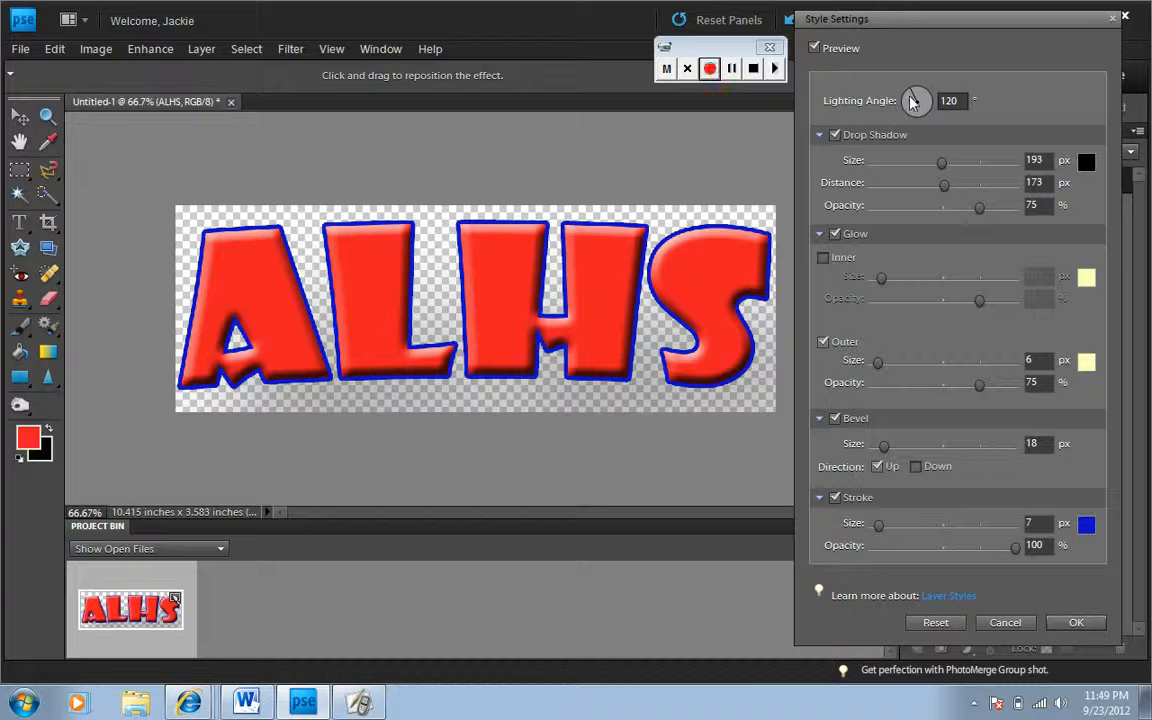
left_click_drag(912, 100, 913, 104)
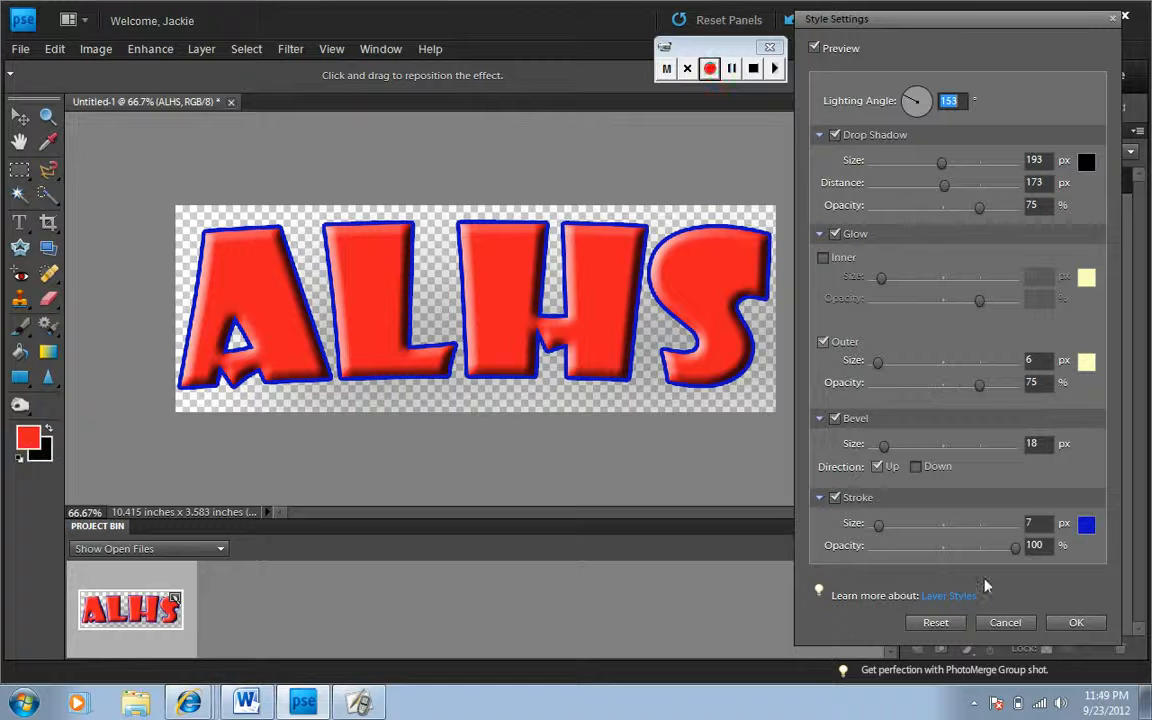
left_click(1057, 625)
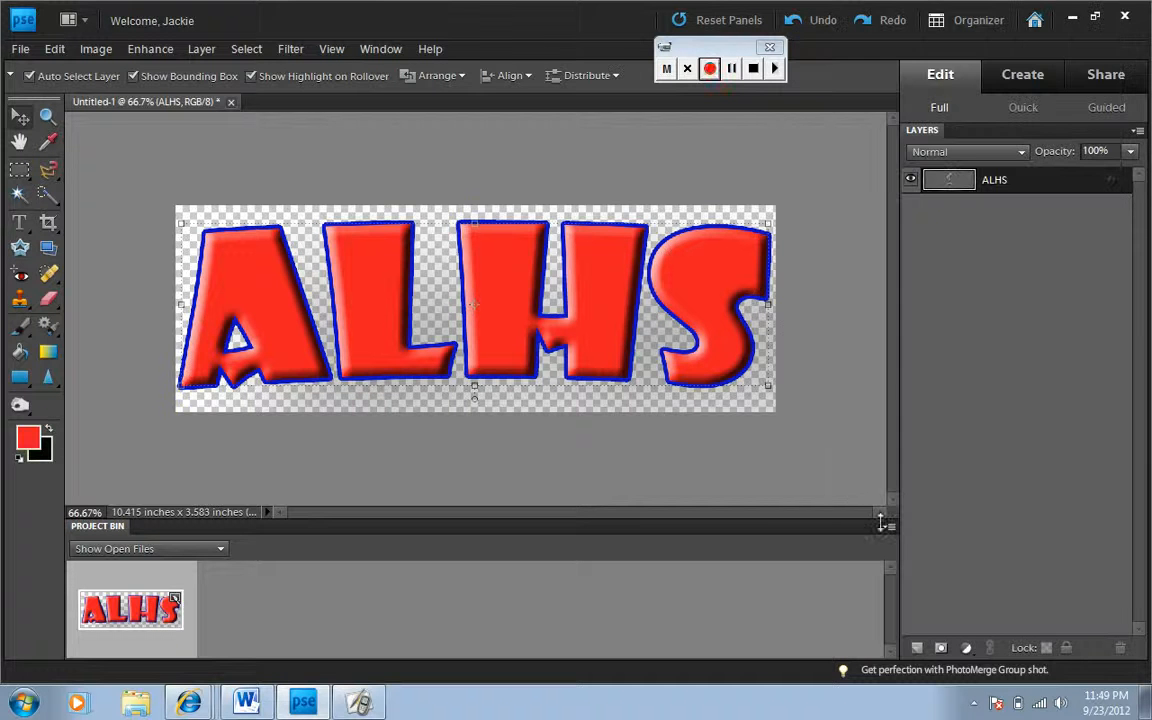
left_click(683, 478)
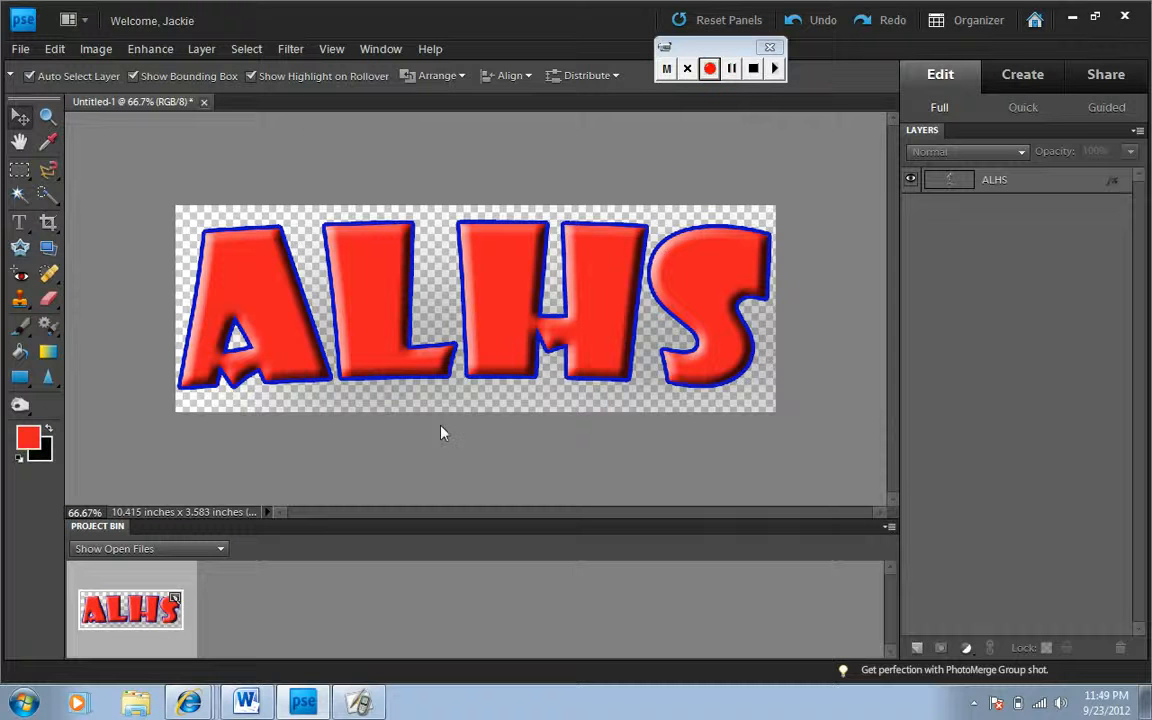
Start saving the image as a new TIFF file in My Pictures and name it ABS-1.
left_click(19, 49)
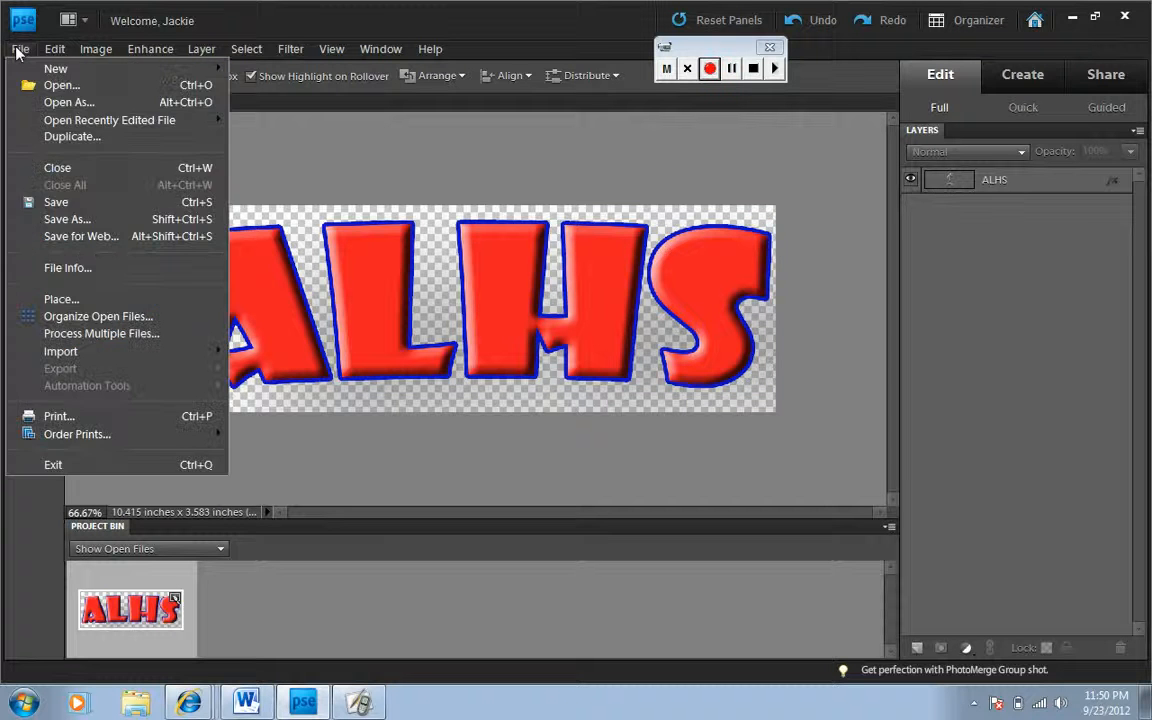
left_click(61, 221)
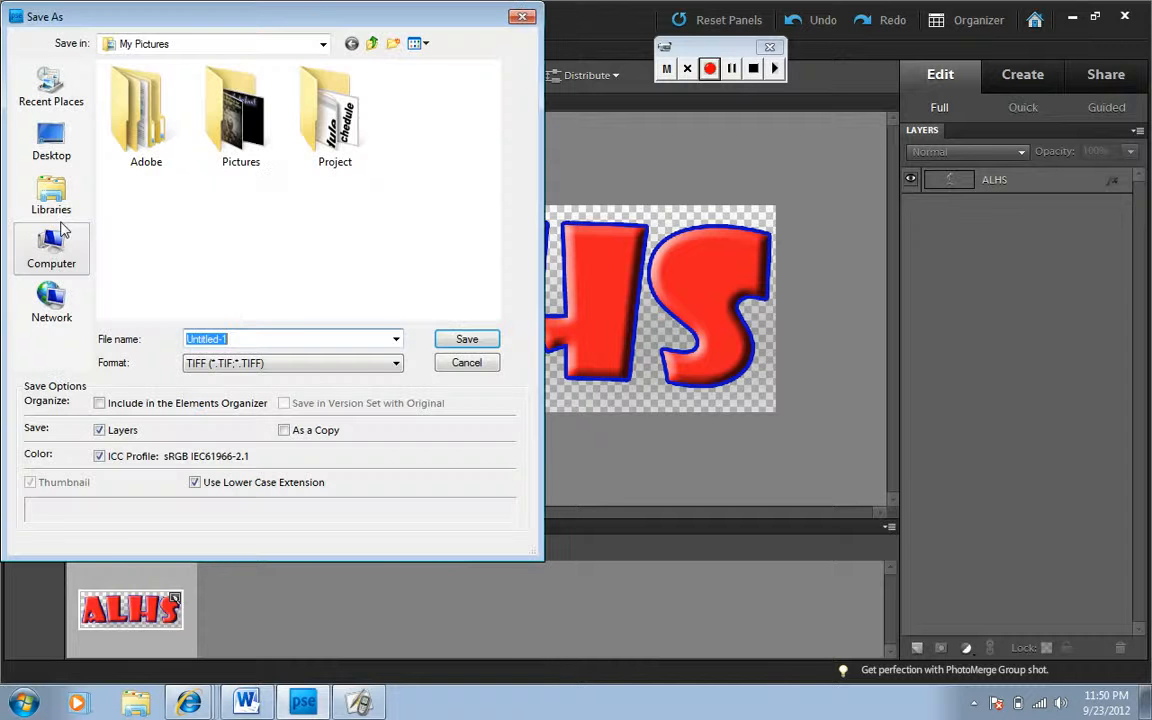
left_click(236, 372)
left_click(239, 373)
left_click(224, 339)
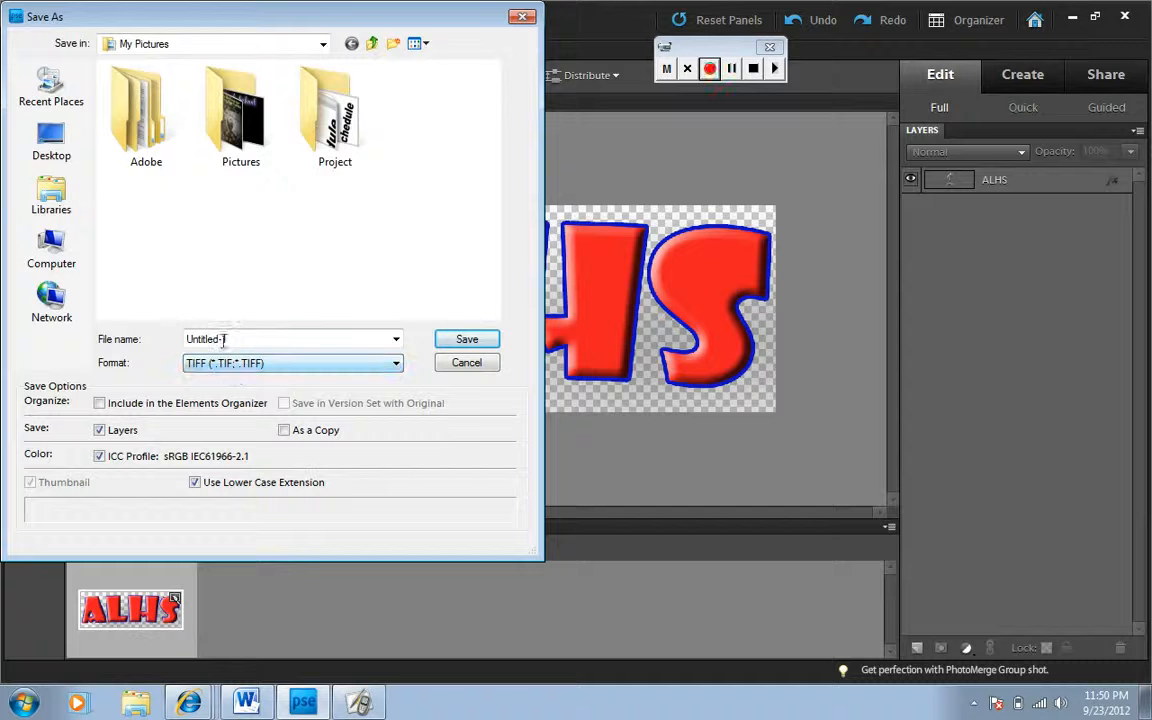
double_click(221, 340)
left_click(220, 342)
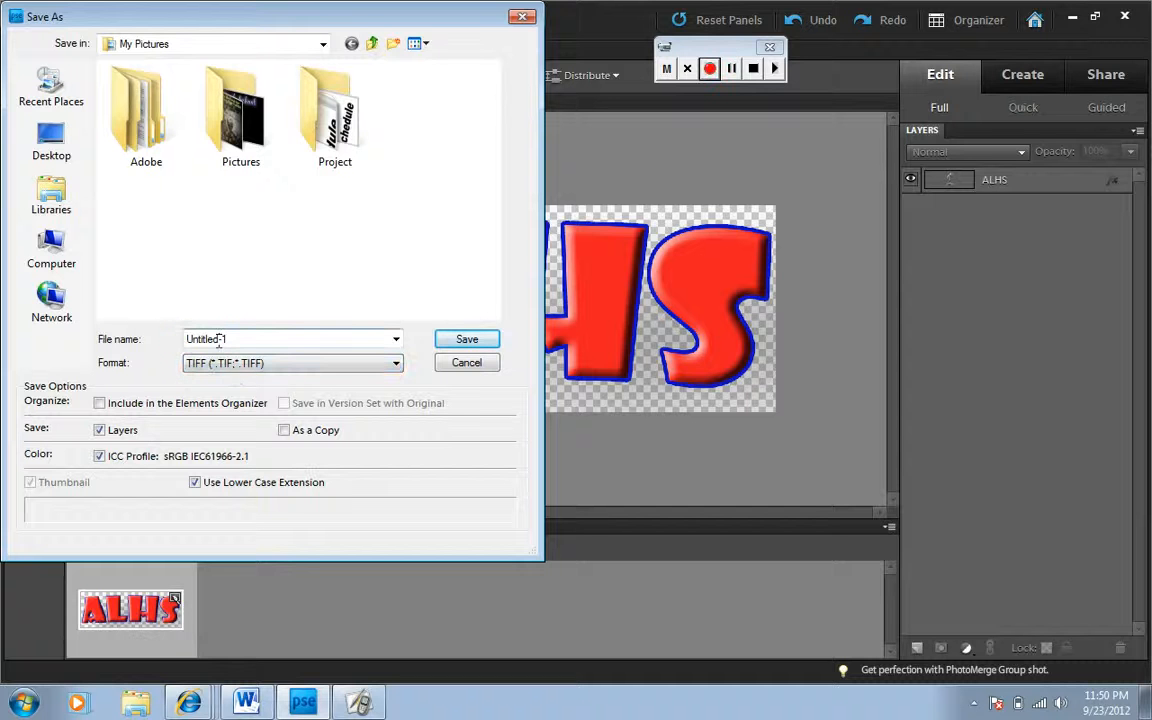
key("BackSpace")
key("BackSpace")
key("BackSpace")
key("BackSpace")
key("BackSpace")
key("BackSpace")
key("BackSpace")
key("BackSpace")
key("BackSpace")
key("BackSpace")
type("ABS-1")
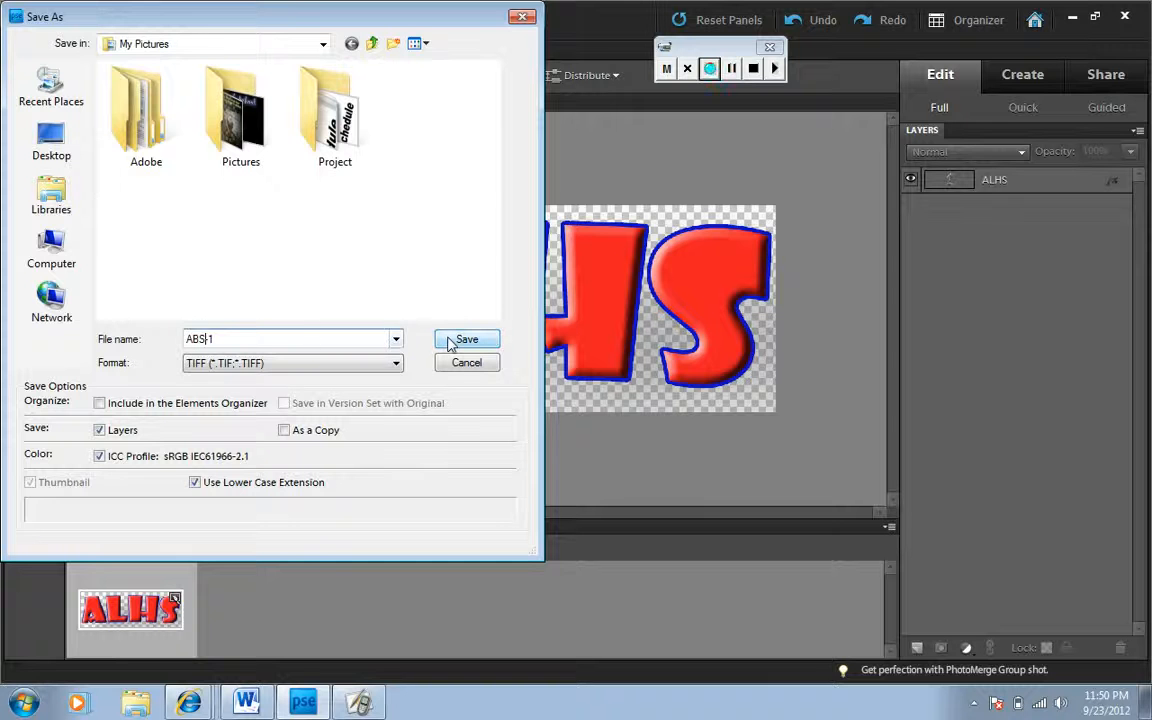
Save the TIFF with layers and transparency, no image compression and RLE layer compression.
left_click(450, 344)
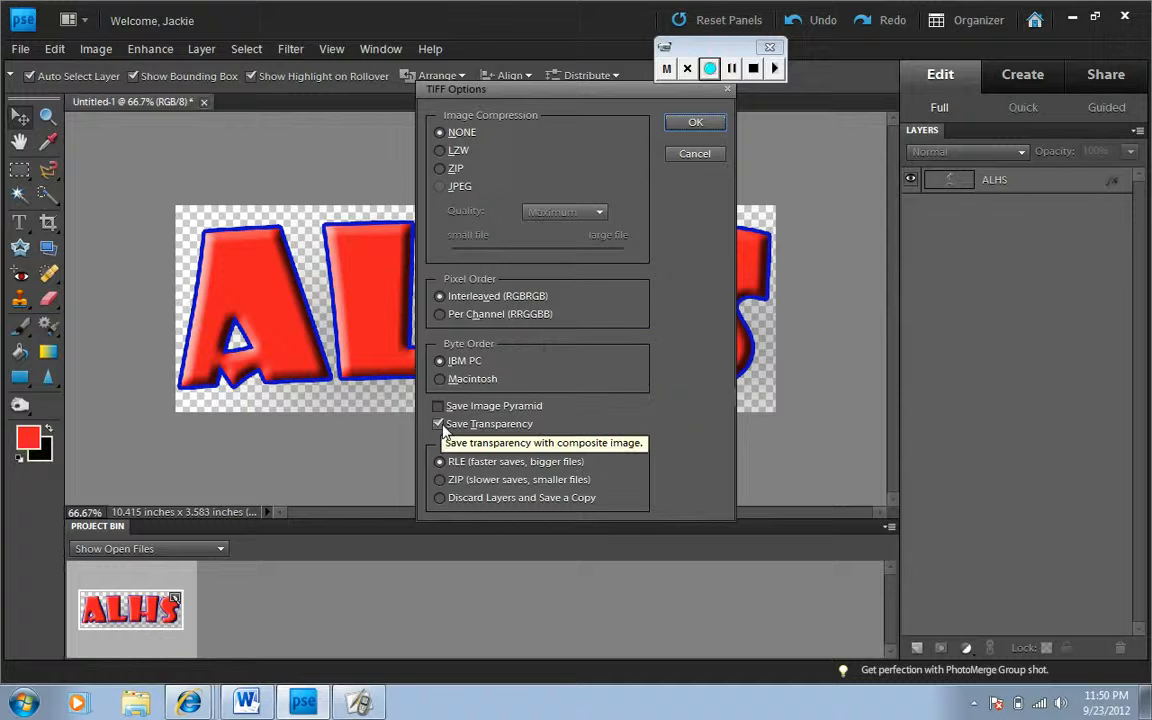
left_click(696, 124)
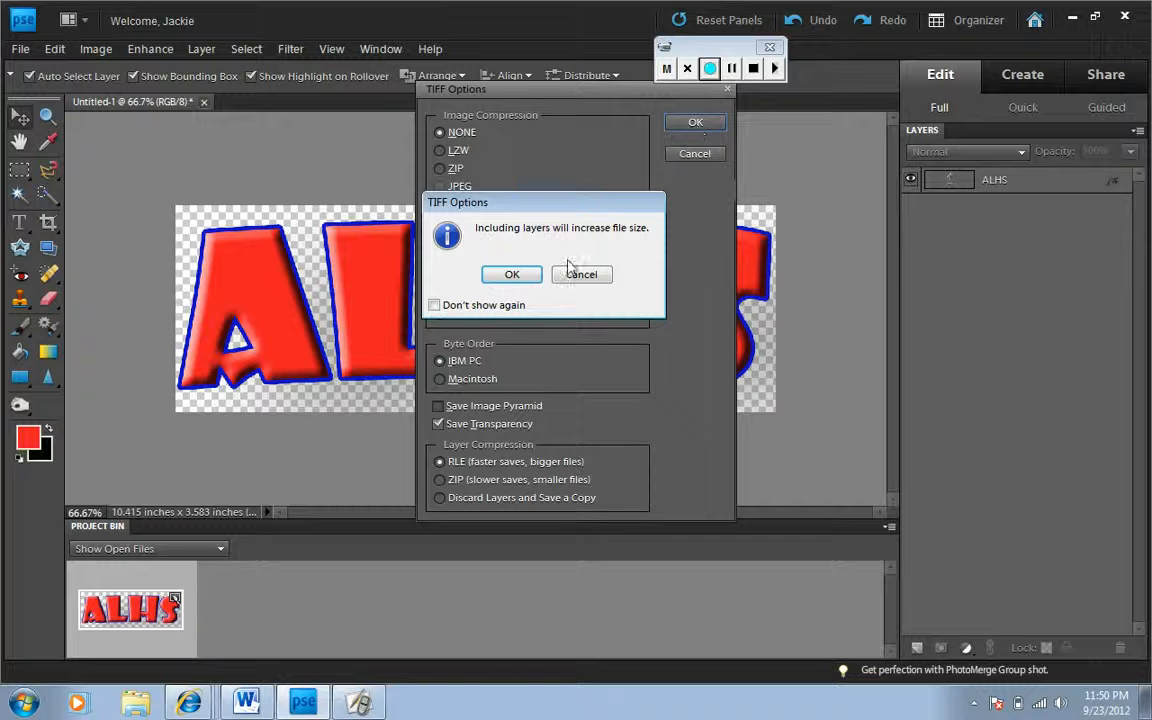
left_click(530, 276)
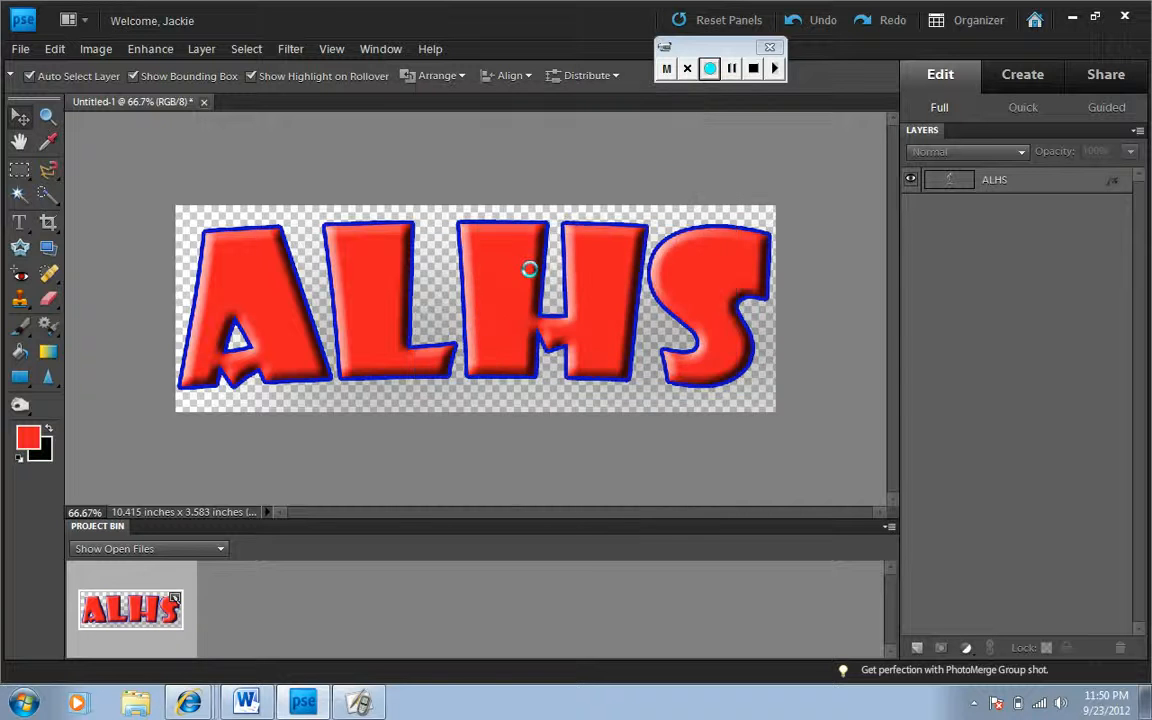